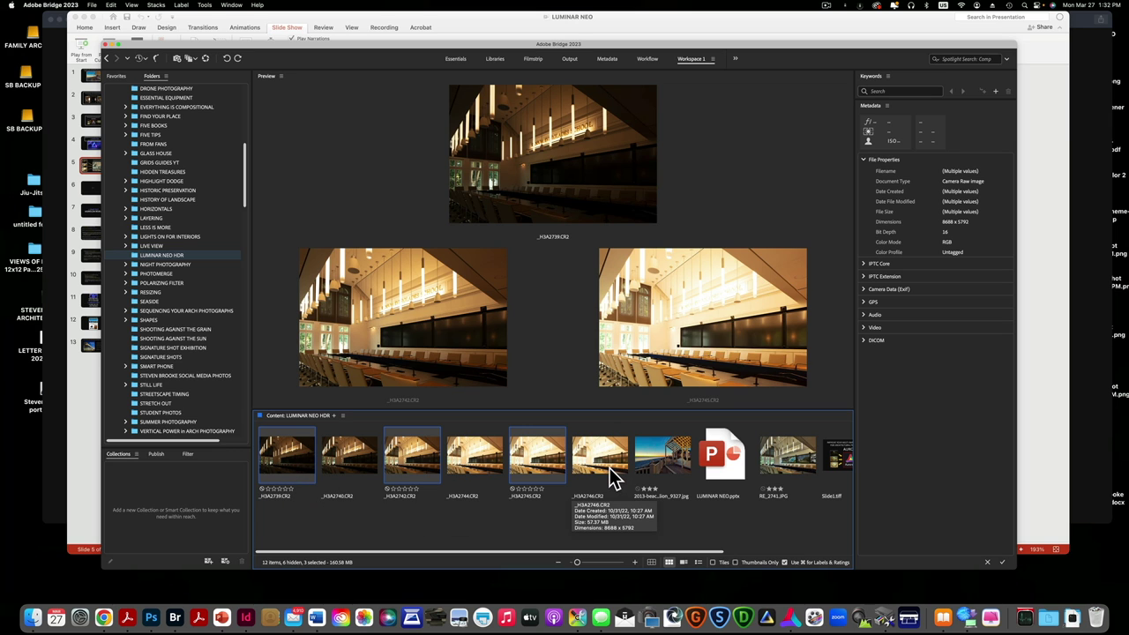
In Bridge, select brackets _H3A2739, _H3A2742 and _H3A2745 and open them with Luminar Neo.
{"action": "left_click", "coordinate": [284, 468]}
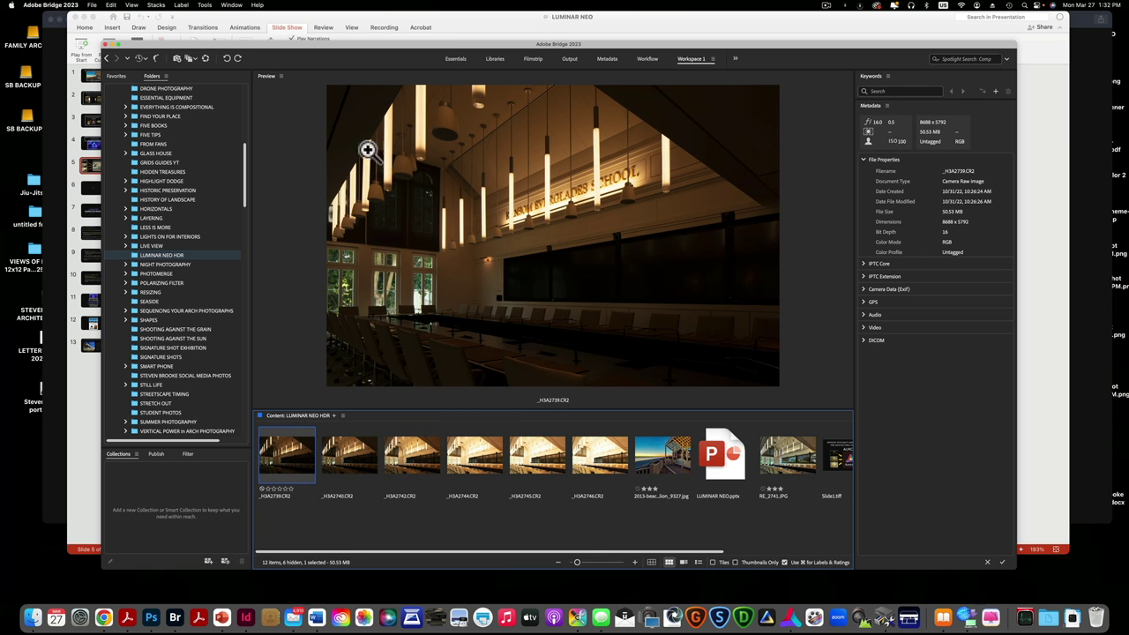
{"action": "left_click", "coordinate": [404, 474], "text": "super"}
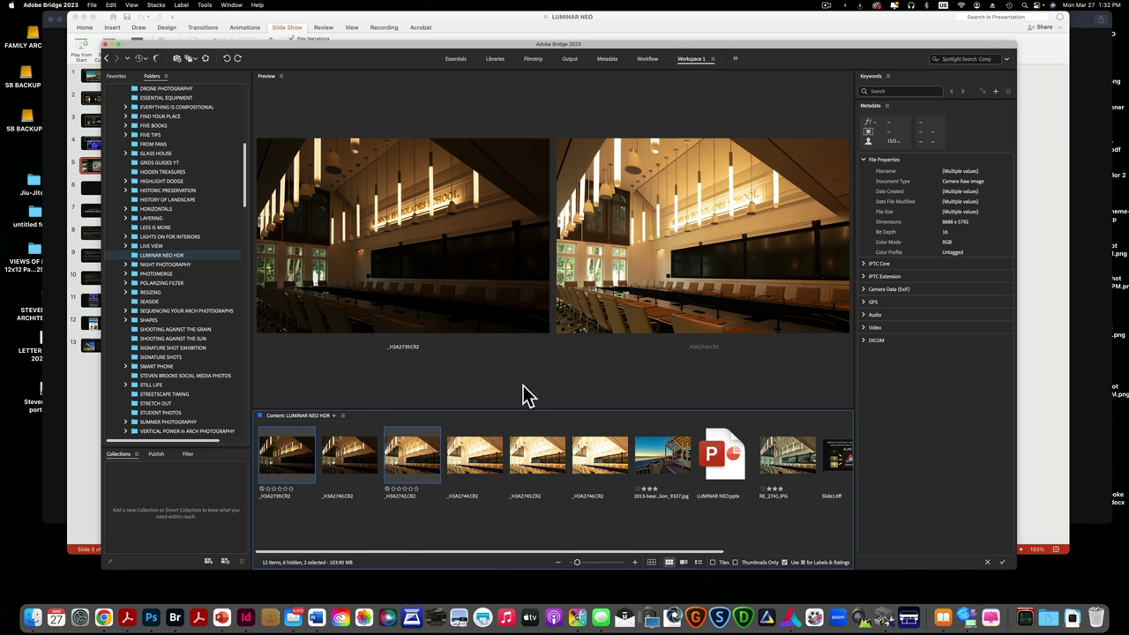
{"action": "left_click", "coordinate": [538, 457], "text": "super"}
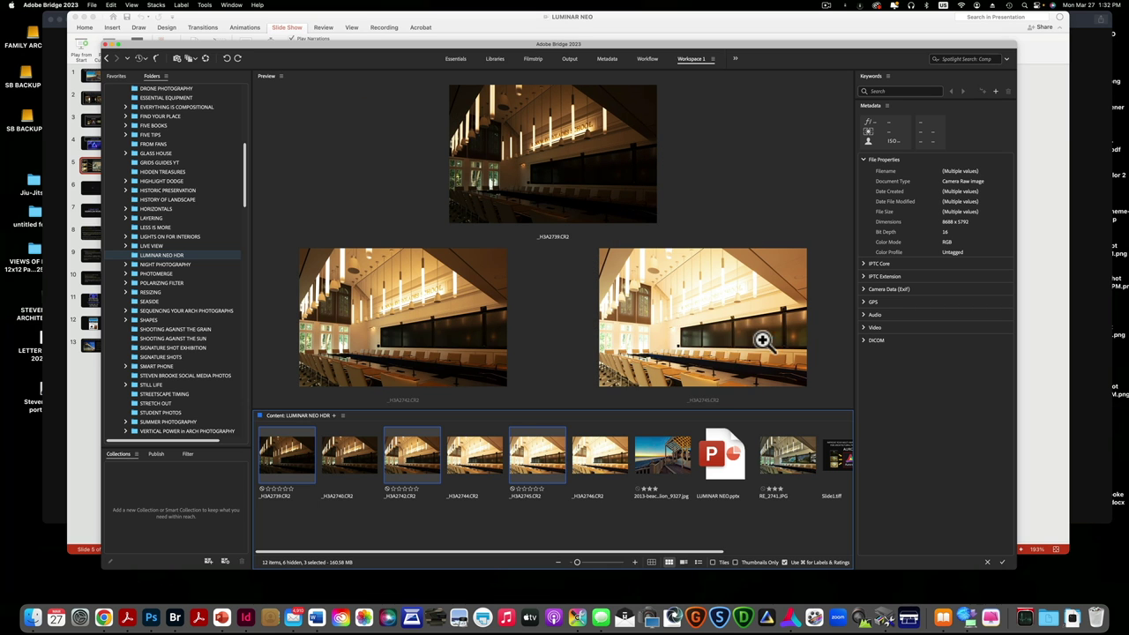
{"action": "right_click", "coordinate": [536, 465]}
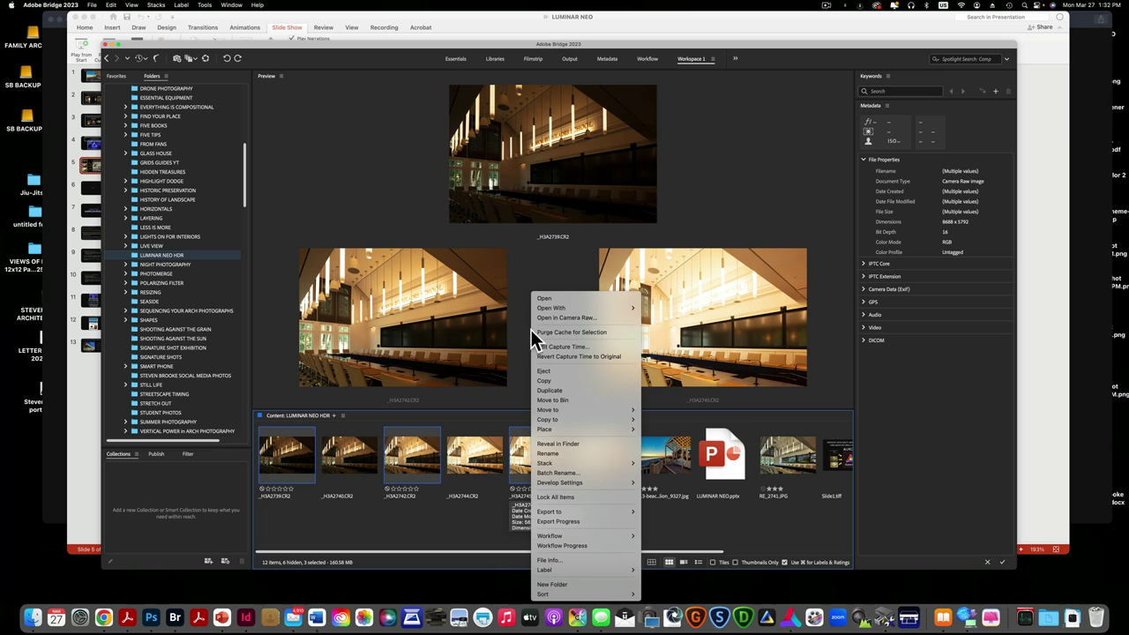
{"action": "mouse_move", "coordinate": [555, 308]}
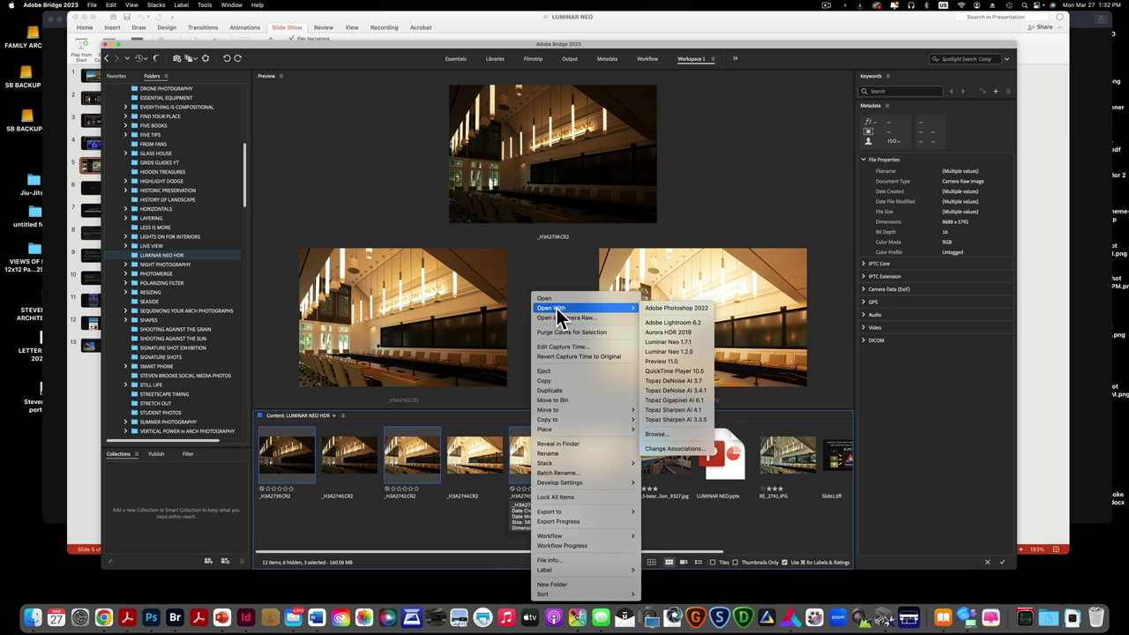
{"action": "left_click", "coordinate": [655, 344]}
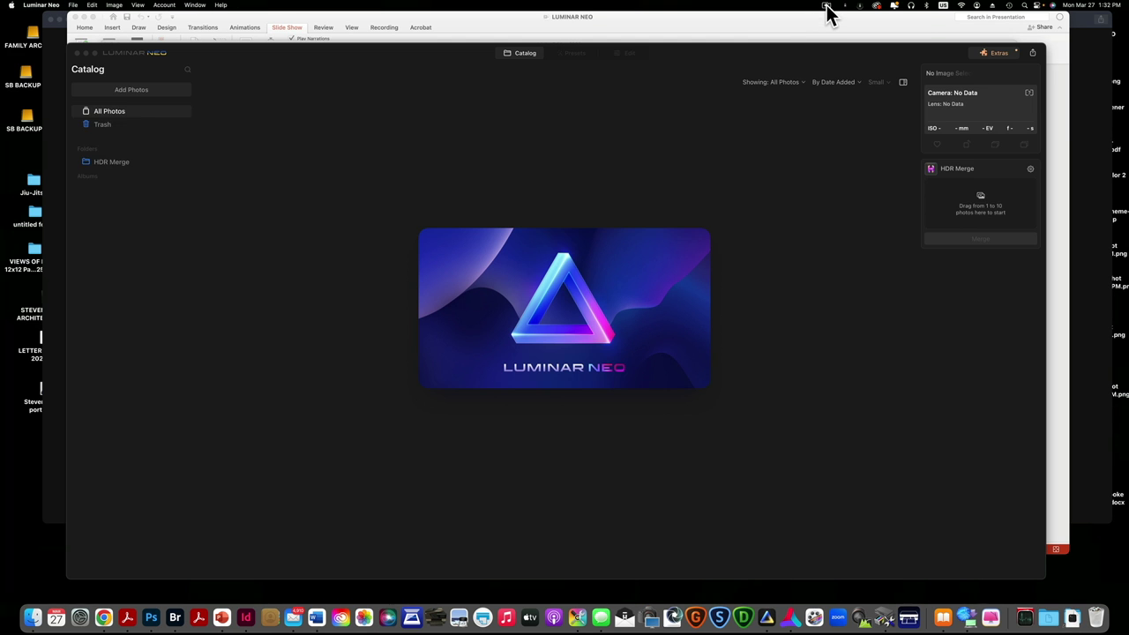
From the Catalog, select the three brackets and drag them into HDR Merge at EV -2.0, 0.0, +1.6.
{"action": "left_click", "coordinate": [825, 5]}
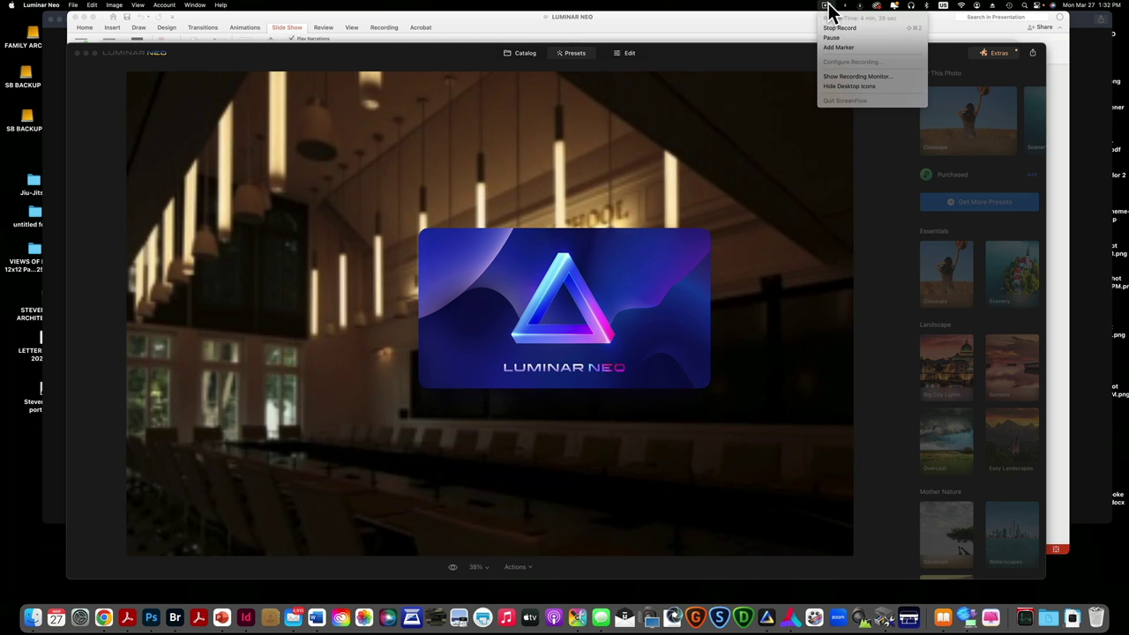
{"action": "left_click", "coordinate": [477, 124]}
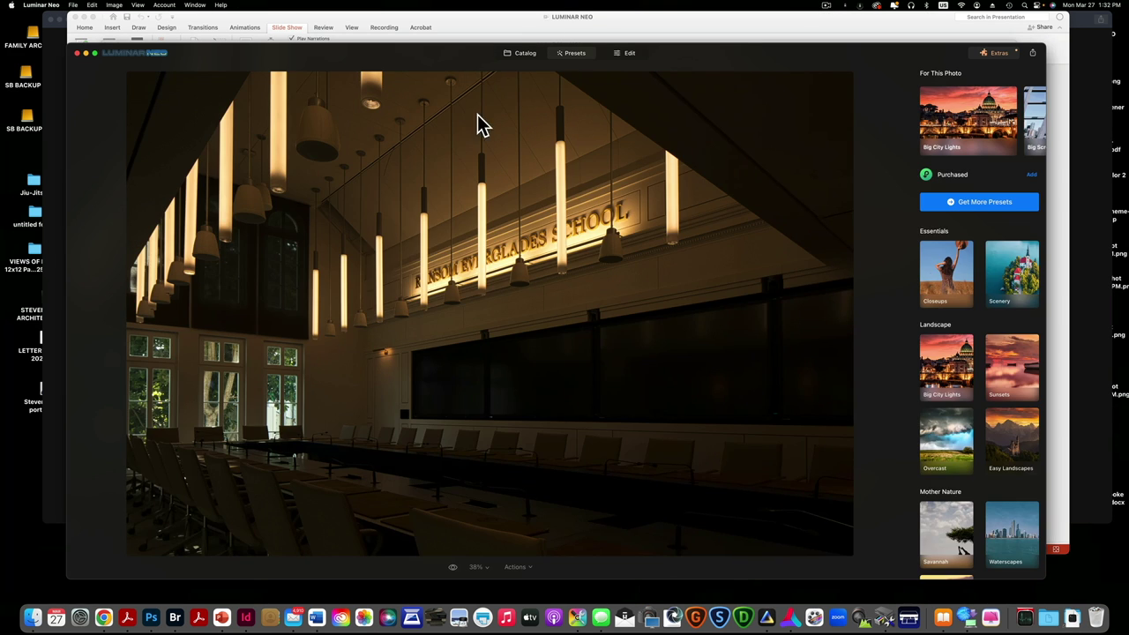
{"action": "left_click", "coordinate": [527, 54]}
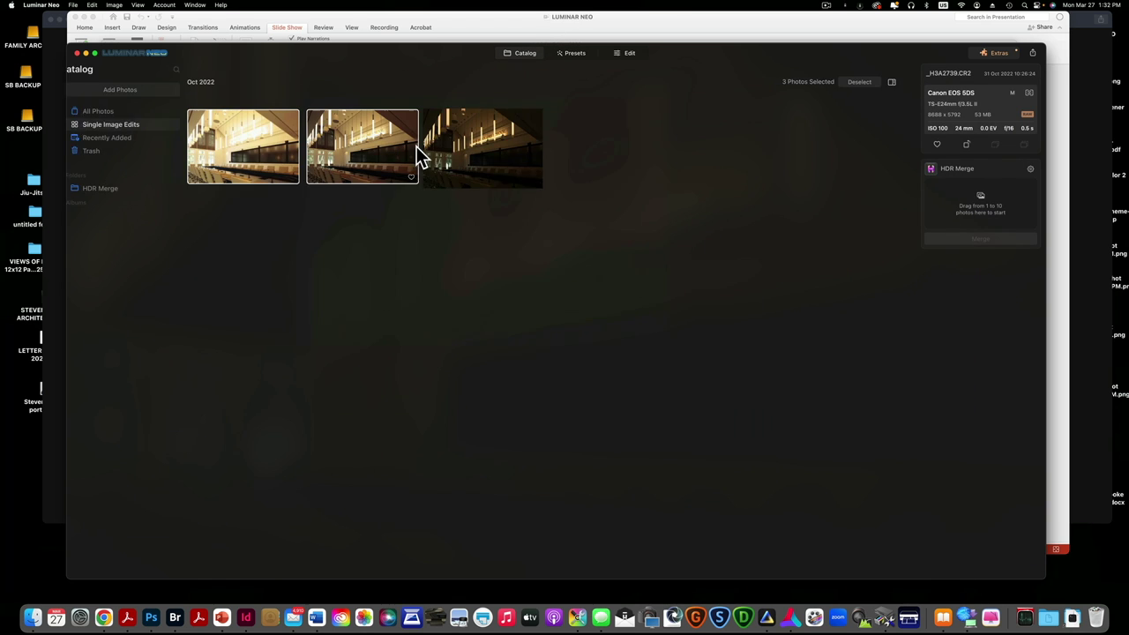
{"action": "left_click", "coordinate": [265, 155]}
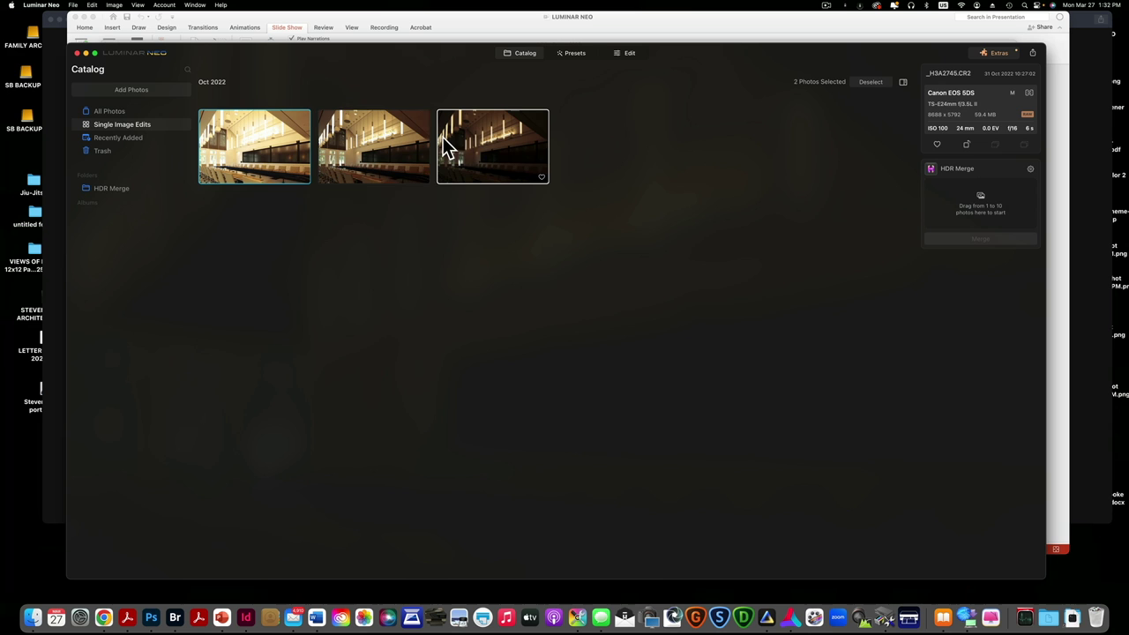
{"action": "left_click", "coordinate": [492, 152], "text": "super"}
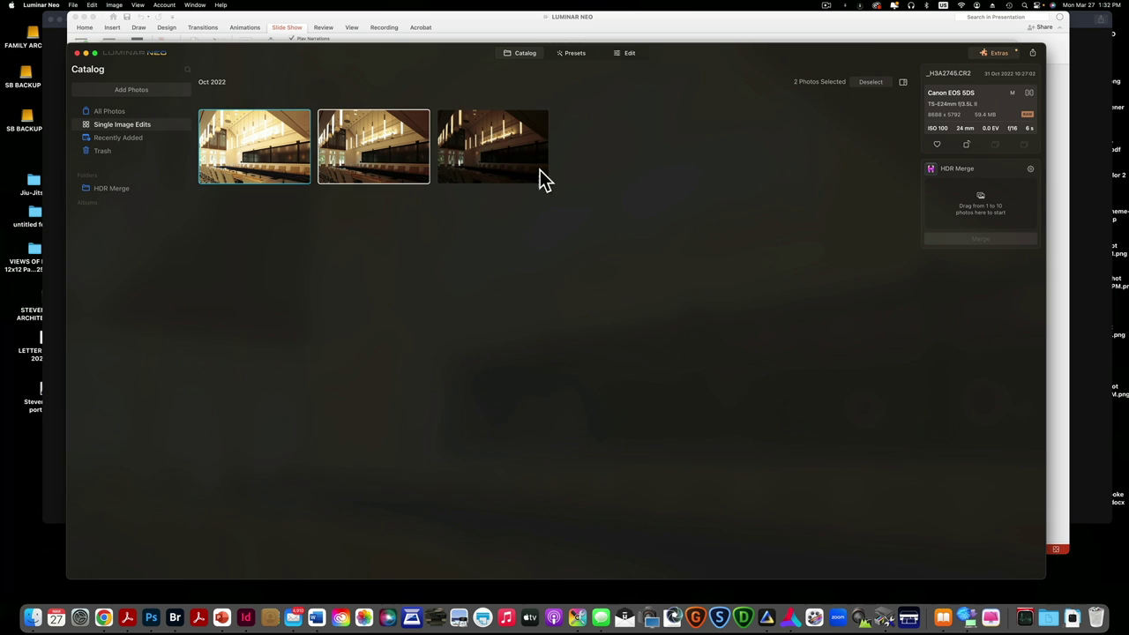
{"action": "left_click", "coordinate": [516, 155], "text": "super"}
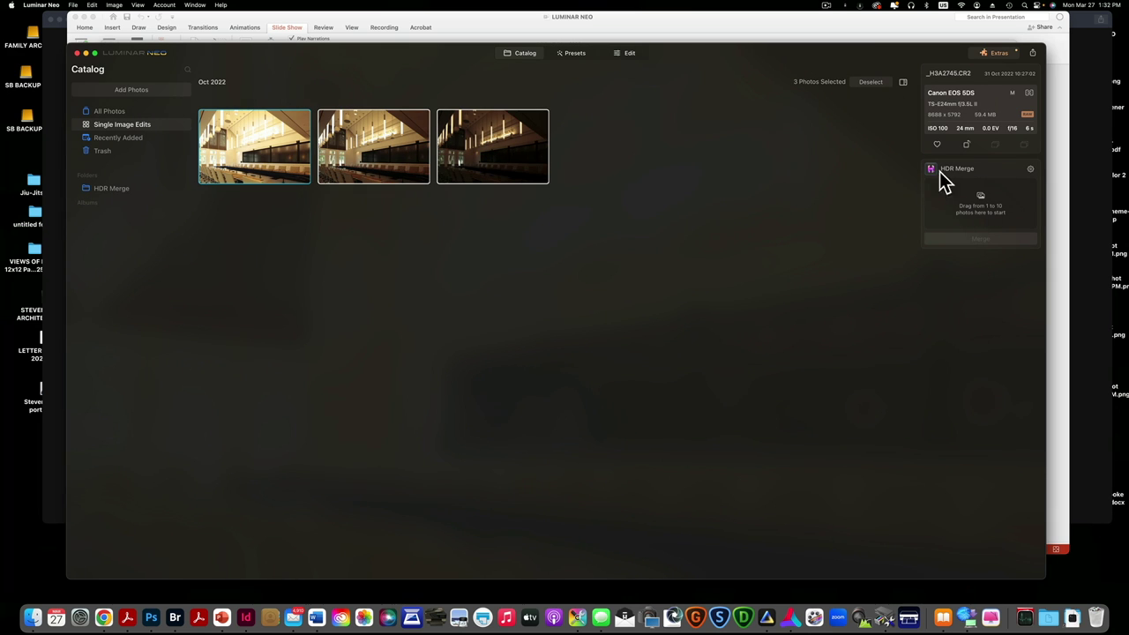
{"action": "left_click_drag", "start_coordinate": [490, 148], "coordinate": [967, 210]}
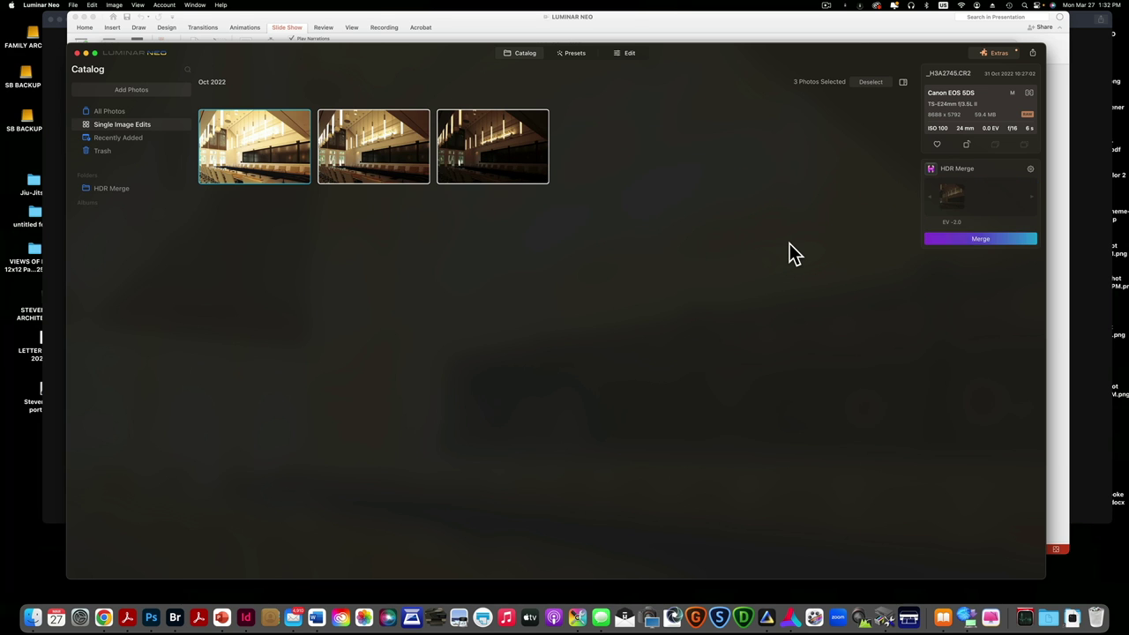
{"action": "left_click", "coordinate": [1031, 169]}
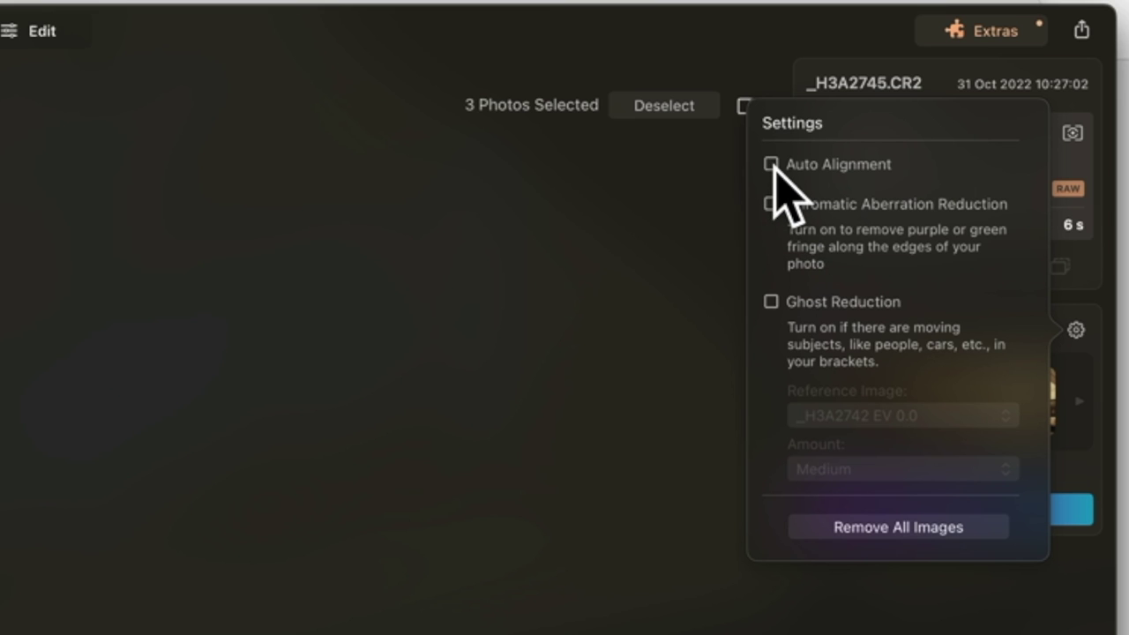
Enable Auto Alignment, Chromatic Aberration Reduction and Ghost Reduction with Amount set to Highest.
{"action": "left_click", "coordinate": [772, 165]}
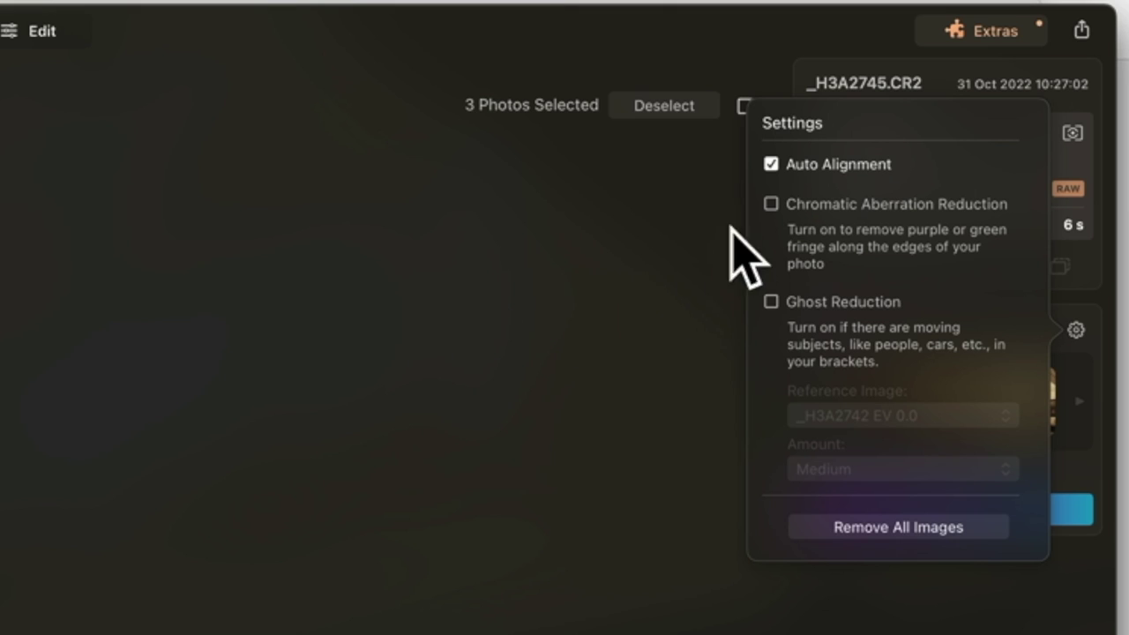
{"action": "left_click", "coordinate": [771, 203]}
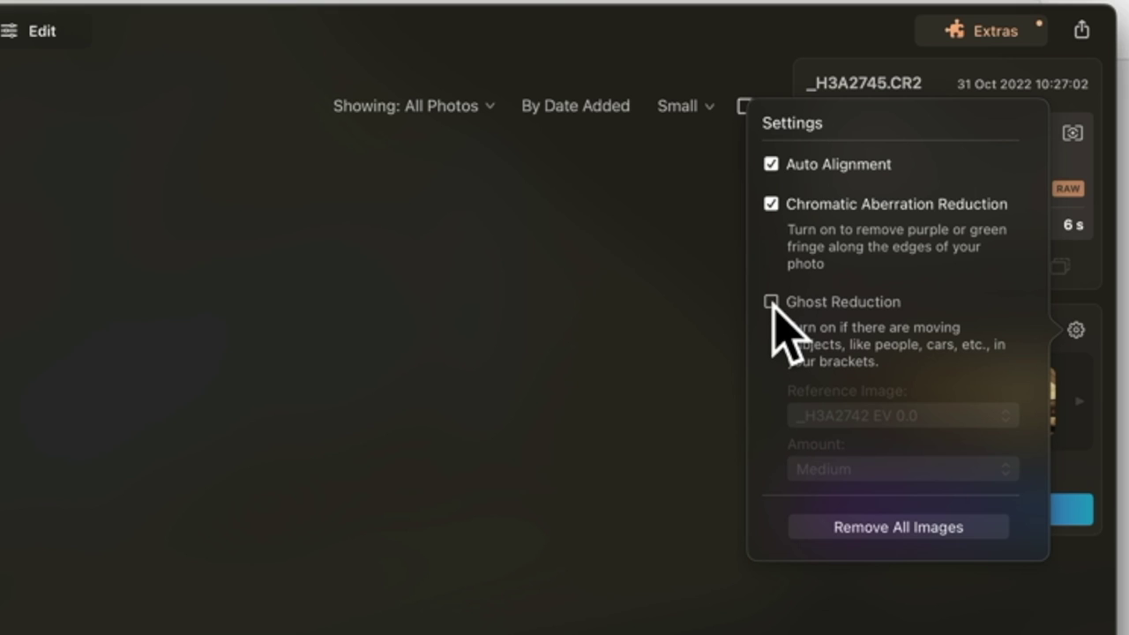
{"action": "left_click", "coordinate": [772, 301]}
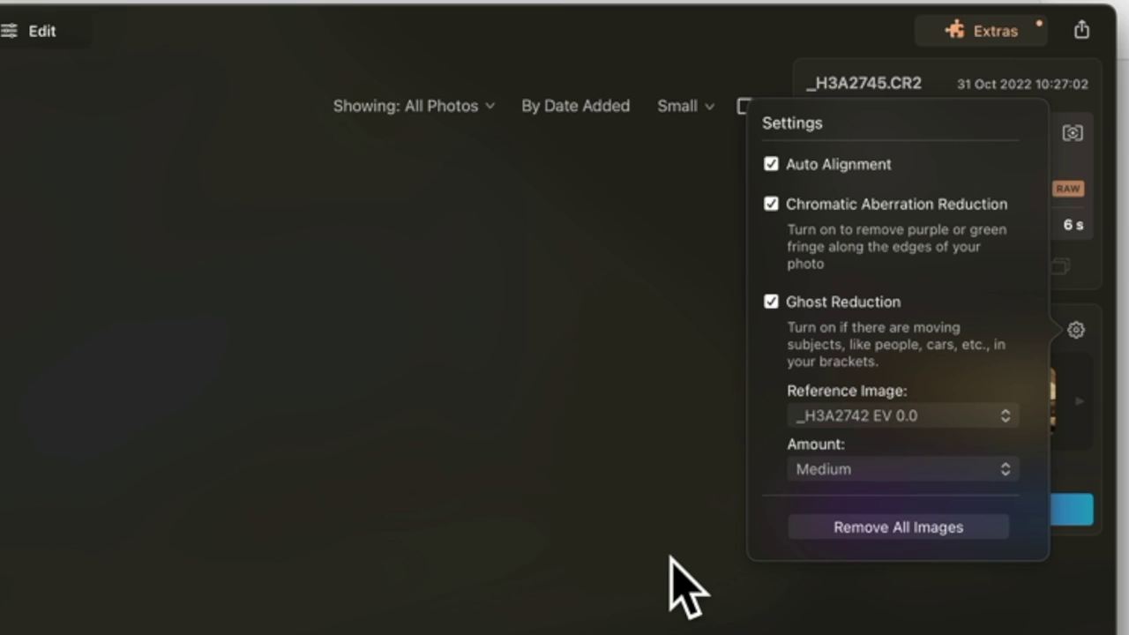
{"action": "left_click", "coordinate": [923, 468]}
{"action": "left_click", "coordinate": [829, 519]}
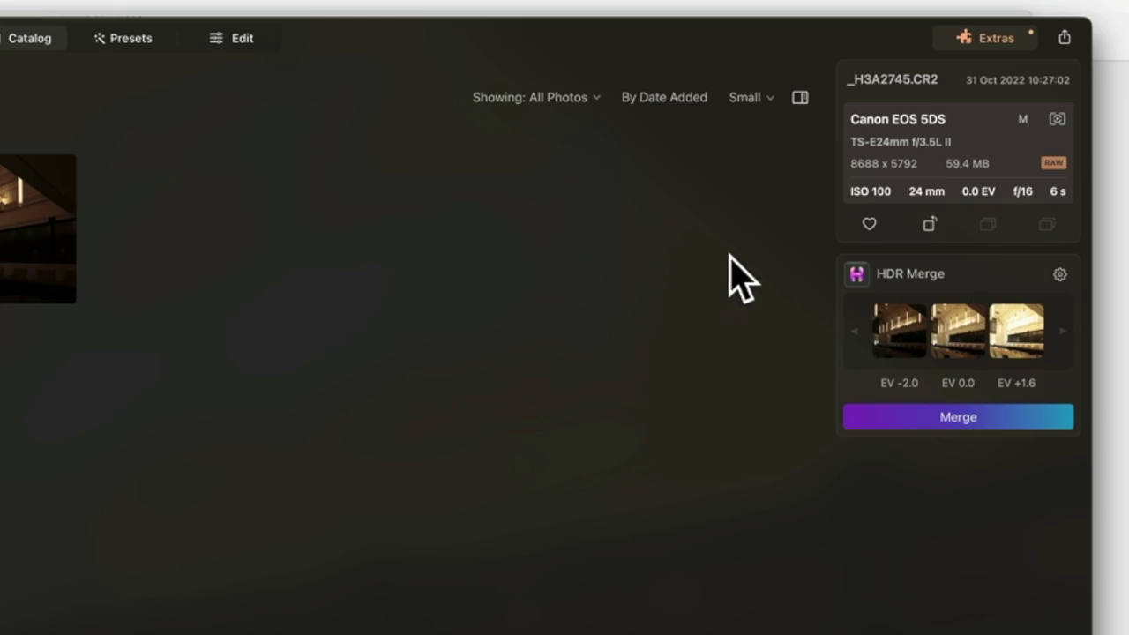
Merge the three brackets into one HDR image and open it in the Edit workspace.
{"action": "left_click", "coordinate": [959, 418]}
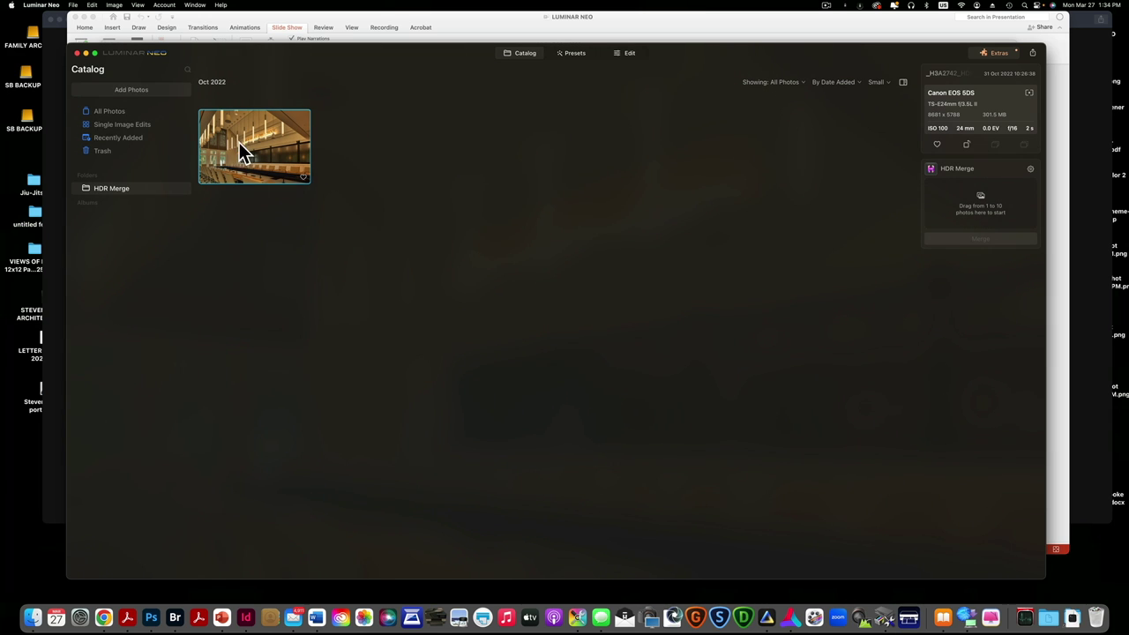
{"action": "left_click", "coordinate": [626, 54]}
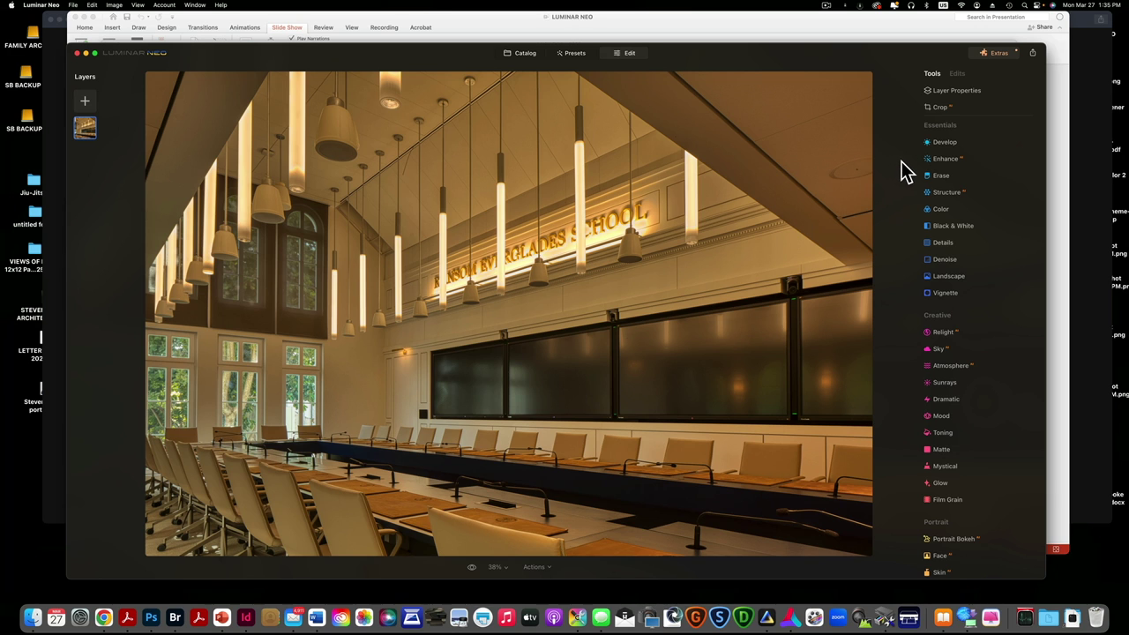
In Develop, set white balance from the neutral wall above the screens, with Temperature -37.
{"action": "left_click", "coordinate": [935, 142]}
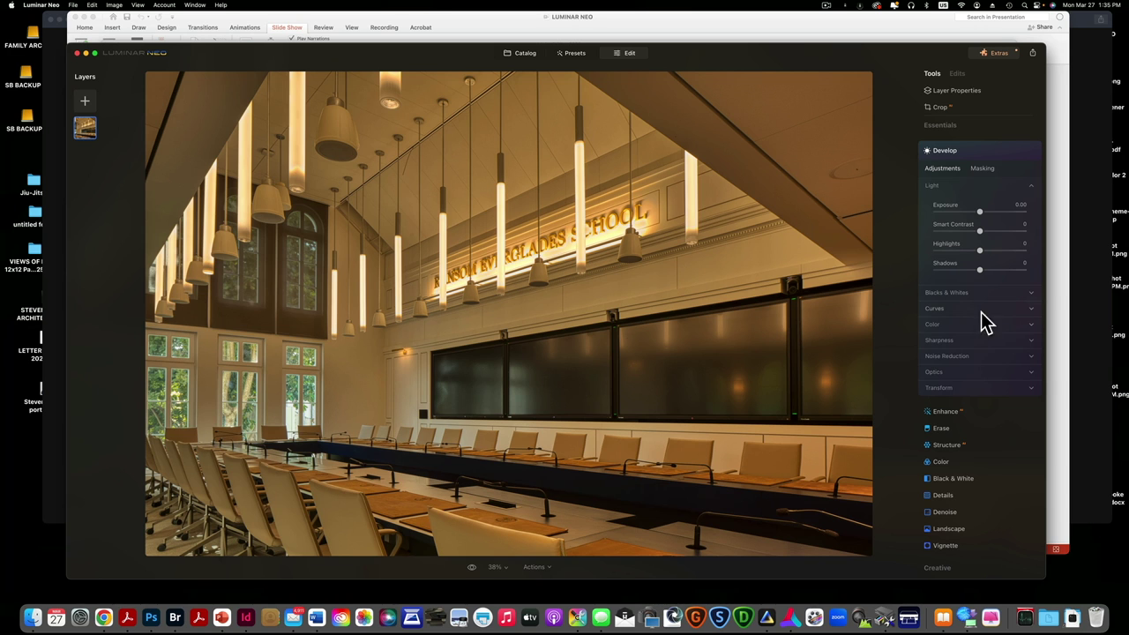
{"action": "left_click", "coordinate": [939, 325]}
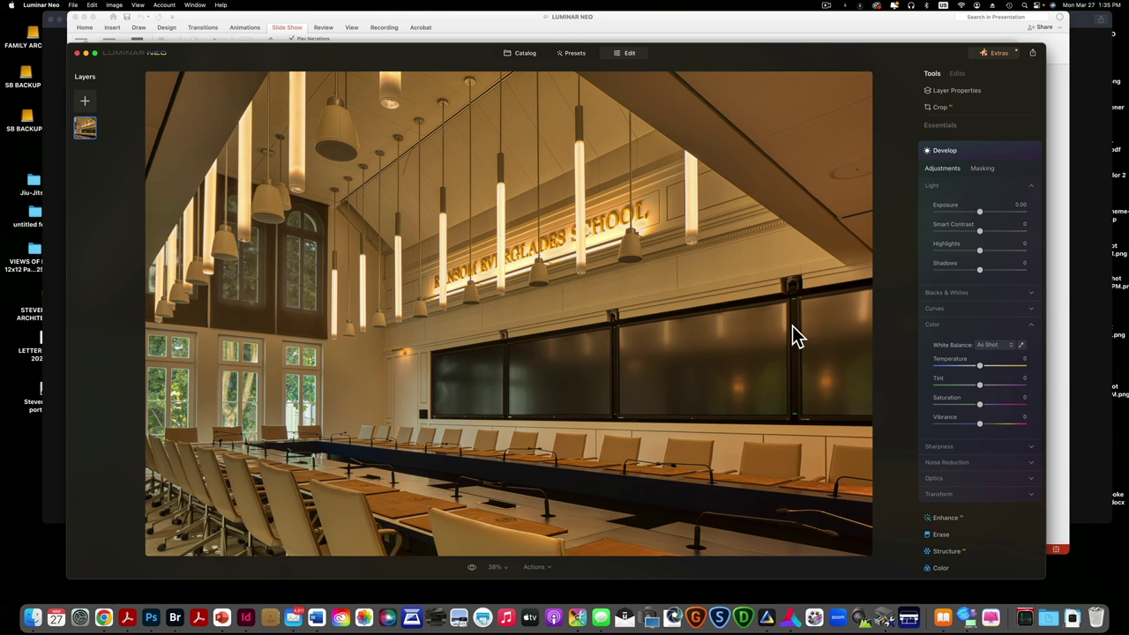
{"action": "left_click", "coordinate": [1020, 345]}
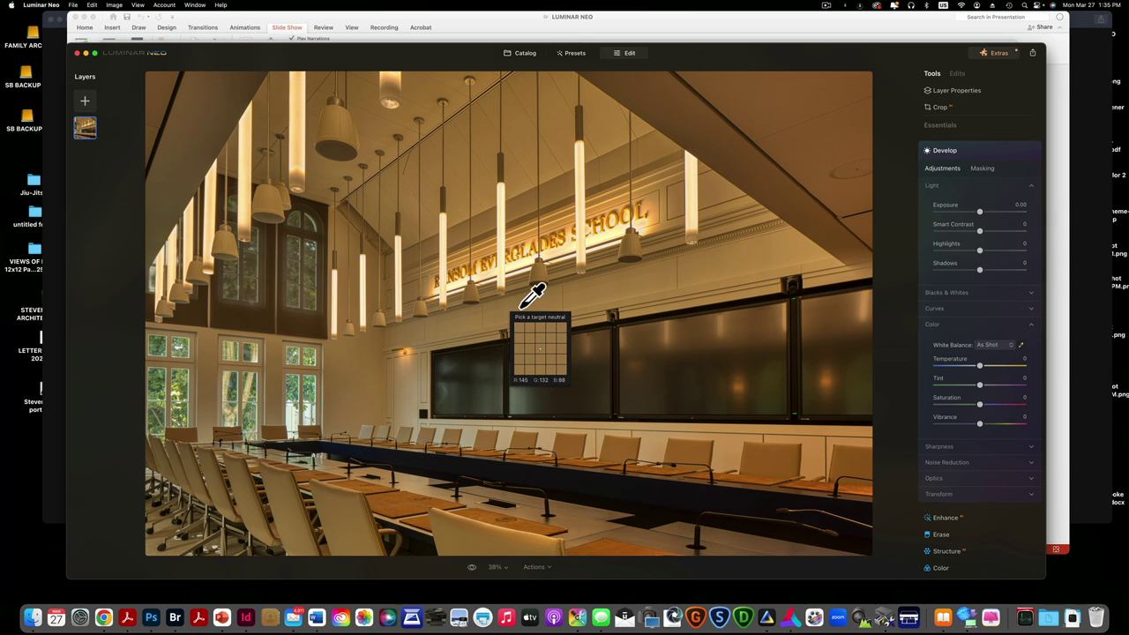
{"action": "left_click", "coordinate": [515, 309]}
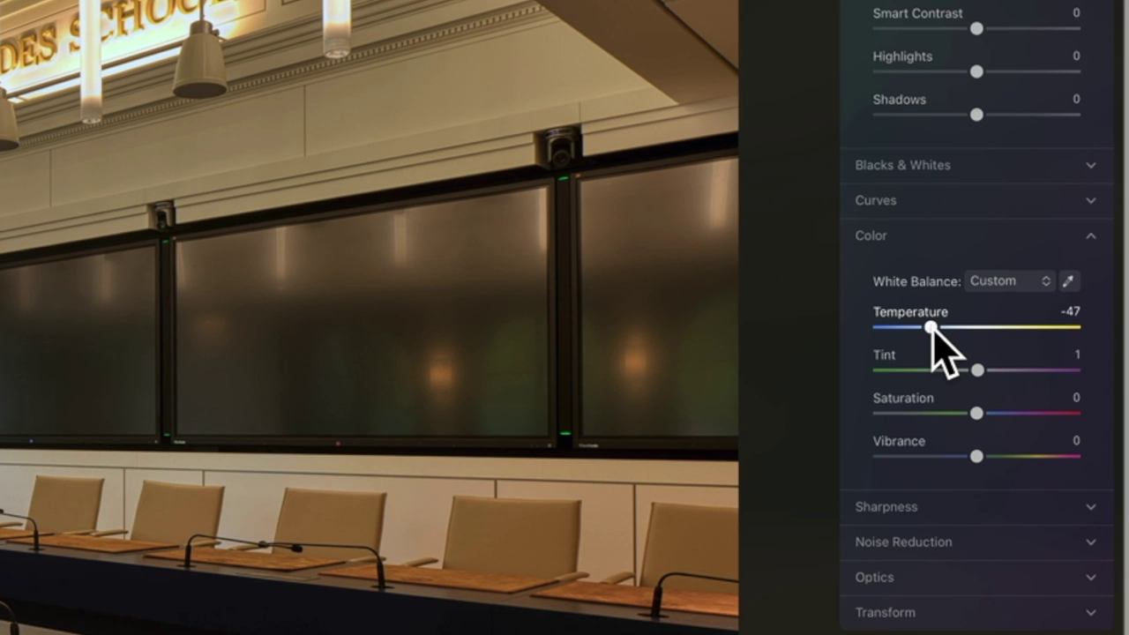
{"action": "left_click_drag", "start_coordinate": [931, 328], "coordinate": [940, 328]}
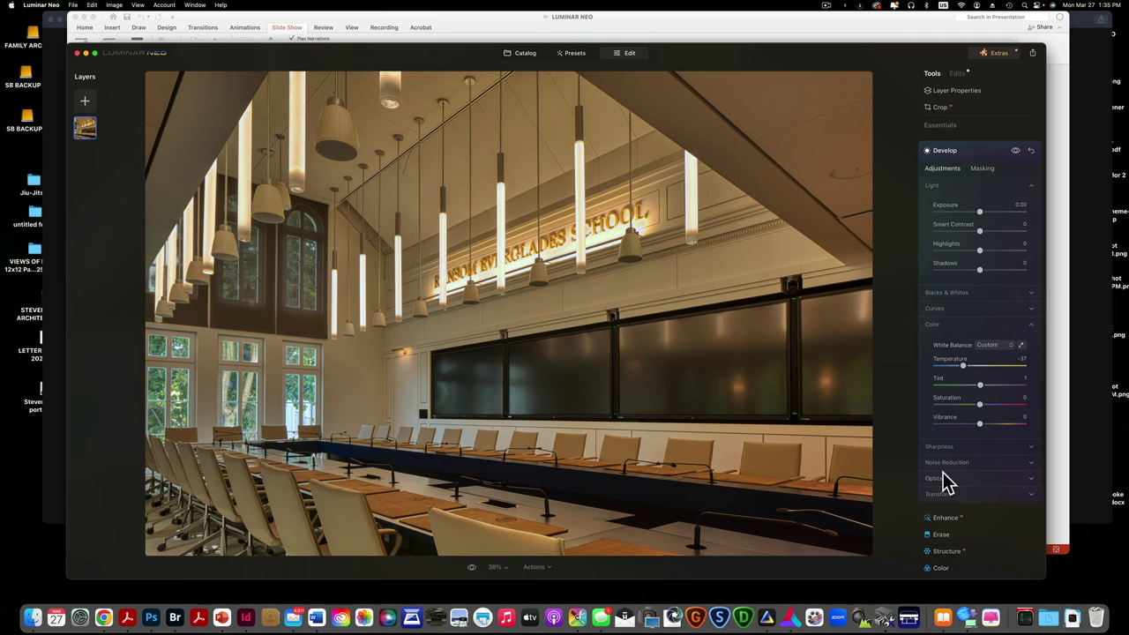
Turn on Auto Defringe, set Exposure to 0.05 and Smart Contrast to 10.
{"action": "left_click", "coordinate": [944, 478]}
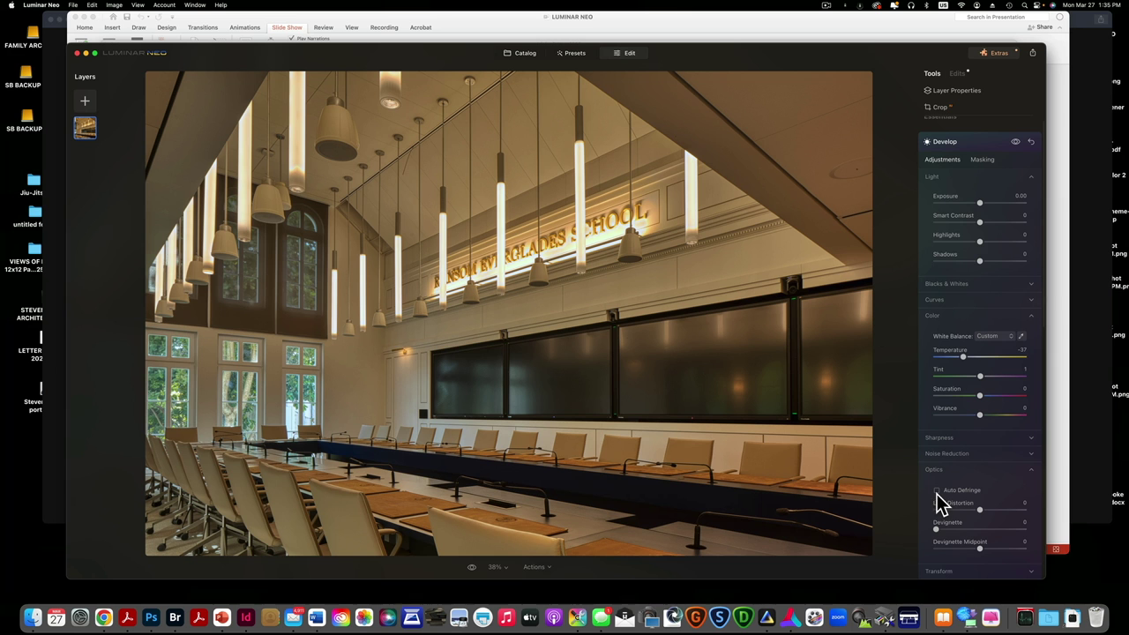
{"action": "left_click", "coordinate": [936, 491]}
{"action": "scroll", "coordinate": [878, 327], "scroll_direction": "up", "scroll_amount": 2}
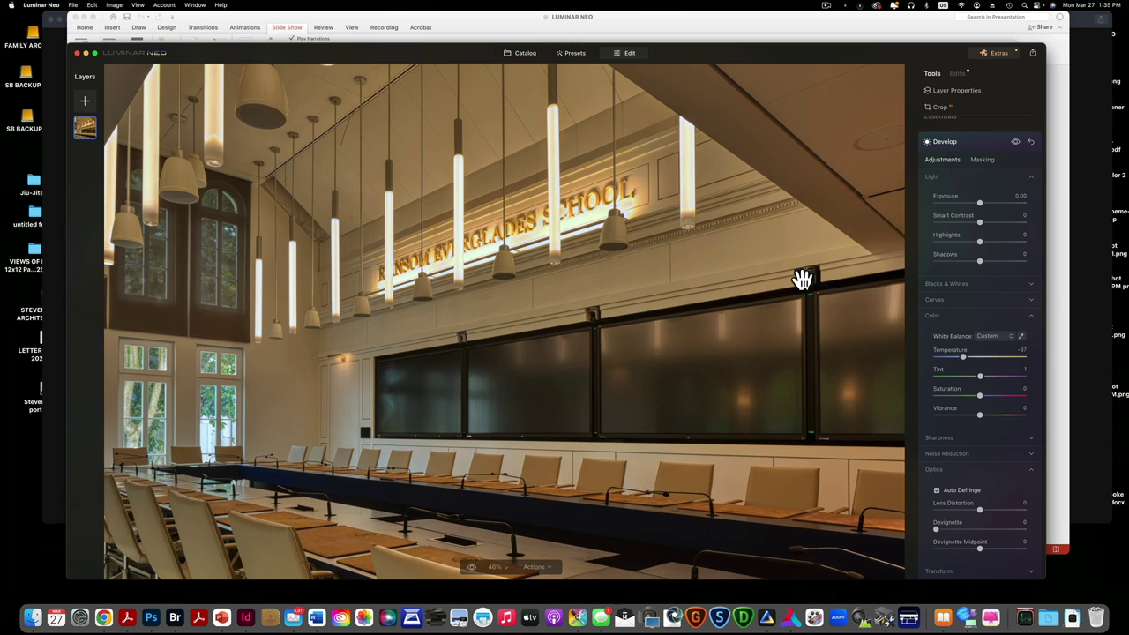
{"action": "scroll", "coordinate": [800, 282], "scroll_direction": "down", "scroll_amount": 3}
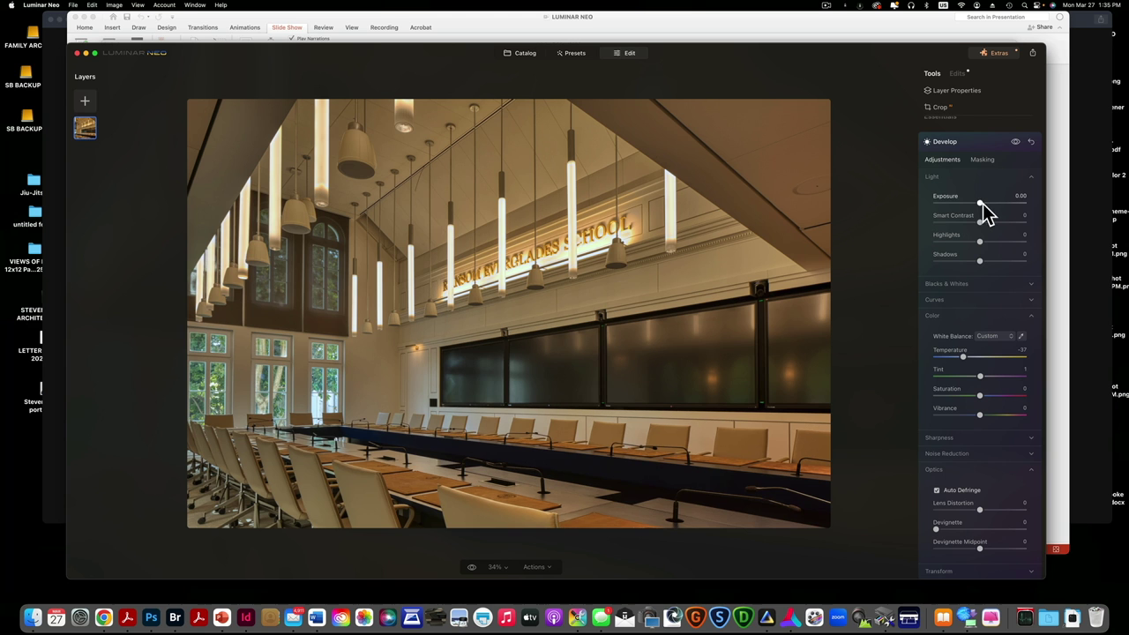
{"action": "left_click", "coordinate": [982, 204]}
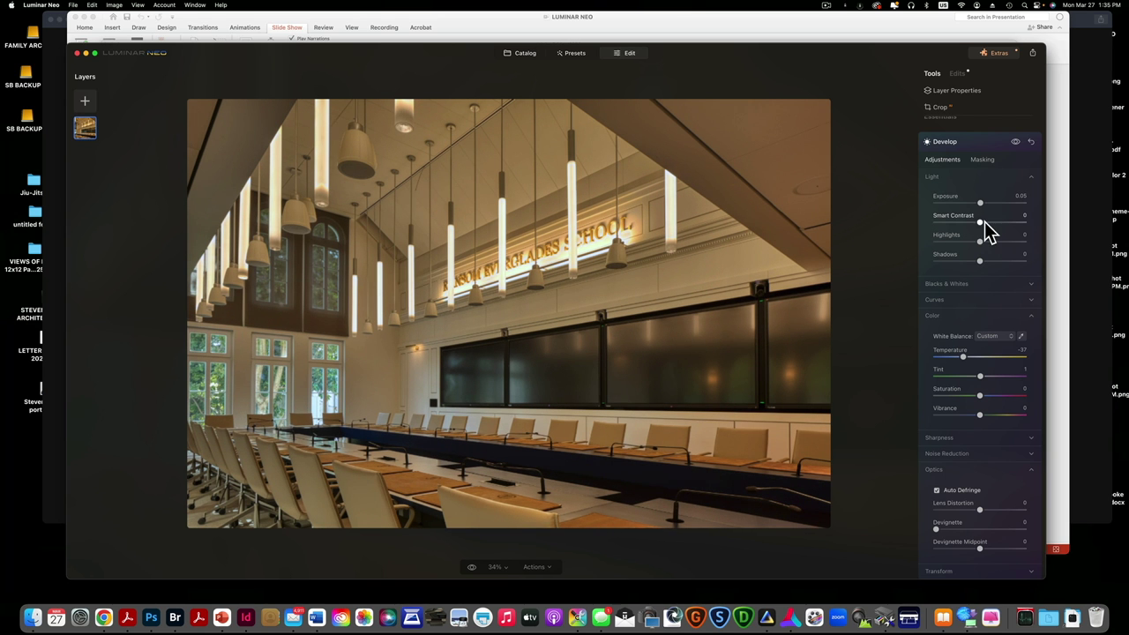
{"action": "left_click_drag", "start_coordinate": [981, 221], "coordinate": [984, 222]}
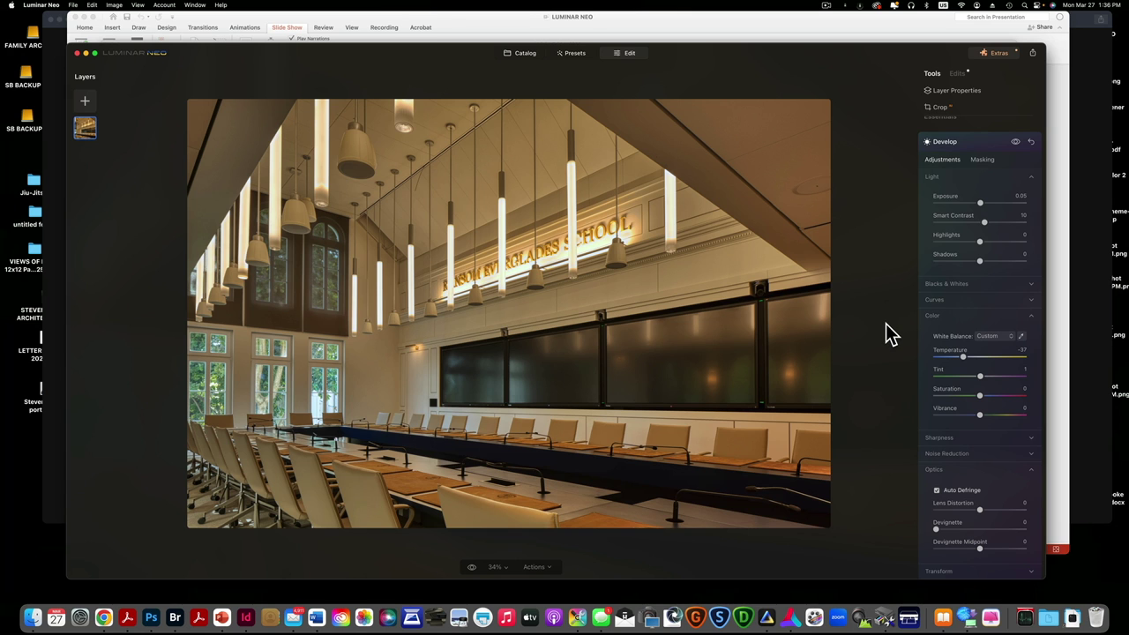
{"action": "scroll", "coordinate": [935, 327], "scroll_direction": "down", "scroll_amount": 3}
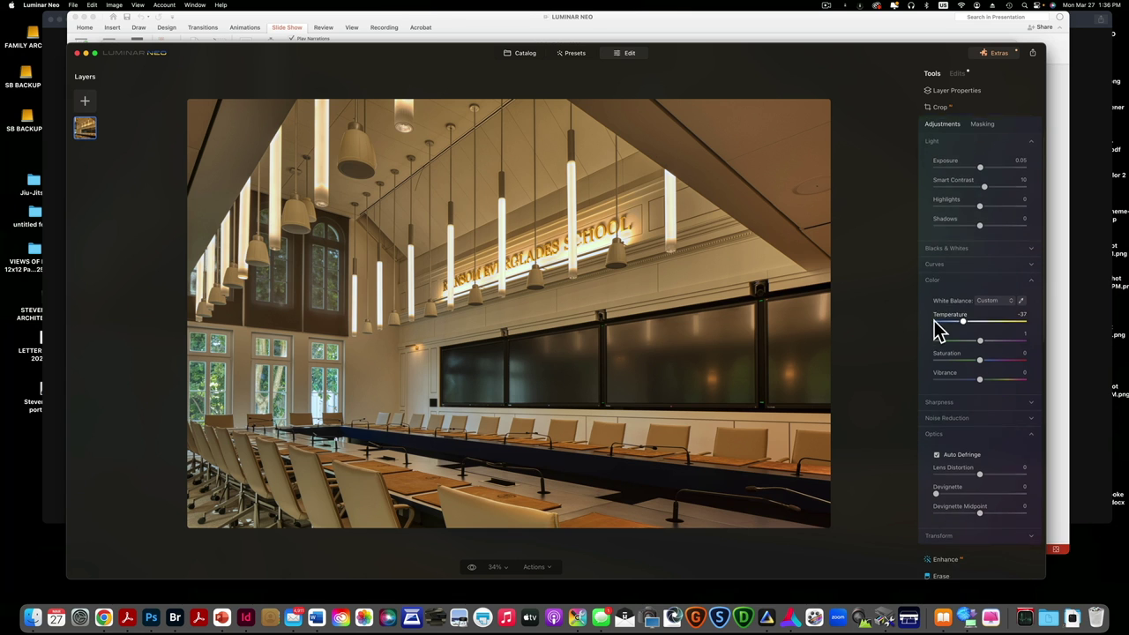
{"action": "scroll", "coordinate": [940, 326], "scroll_direction": "down", "scroll_amount": 4}
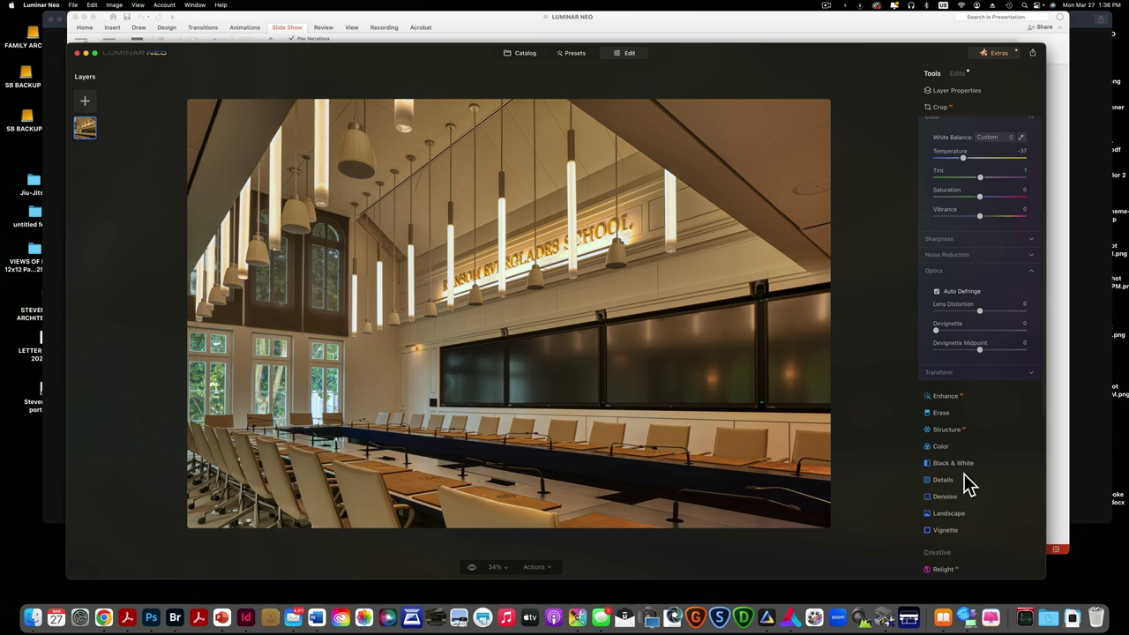
{"action": "scroll", "coordinate": [967, 481], "scroll_direction": "down", "scroll_amount": 1}
Apply a Landscape Dehaze of 12 and show Layer Properties at Opacity 100, Normal blend.
{"action": "left_click", "coordinate": [927, 501]}
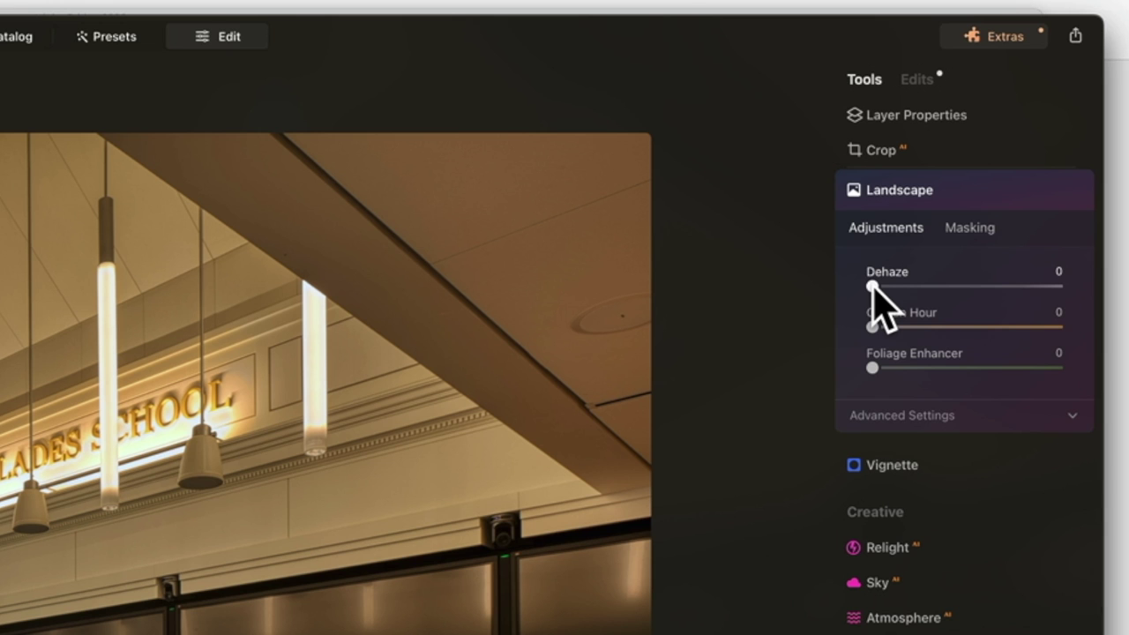
{"action": "mouse_move", "coordinate": [872, 286]}
{"action": "left_mouse_down"}
{"action": "mouse_move", "coordinate": [947, 287]}
{"action": "mouse_move", "coordinate": [894, 286]}
{"action": "left_mouse_up"}
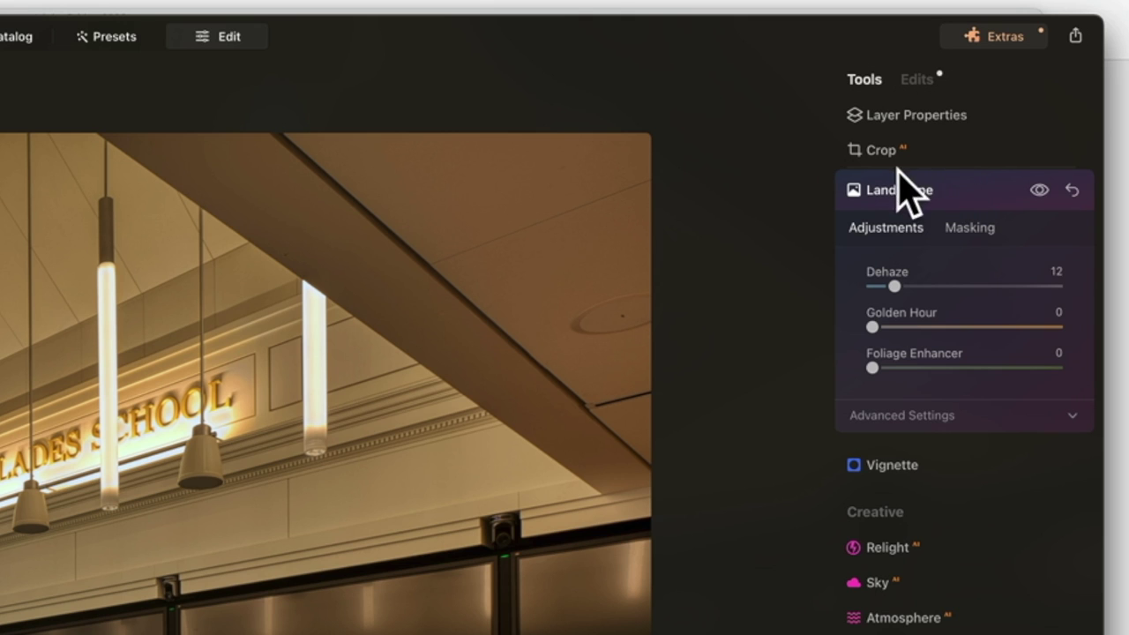
{"action": "left_click", "coordinate": [1012, 115]}
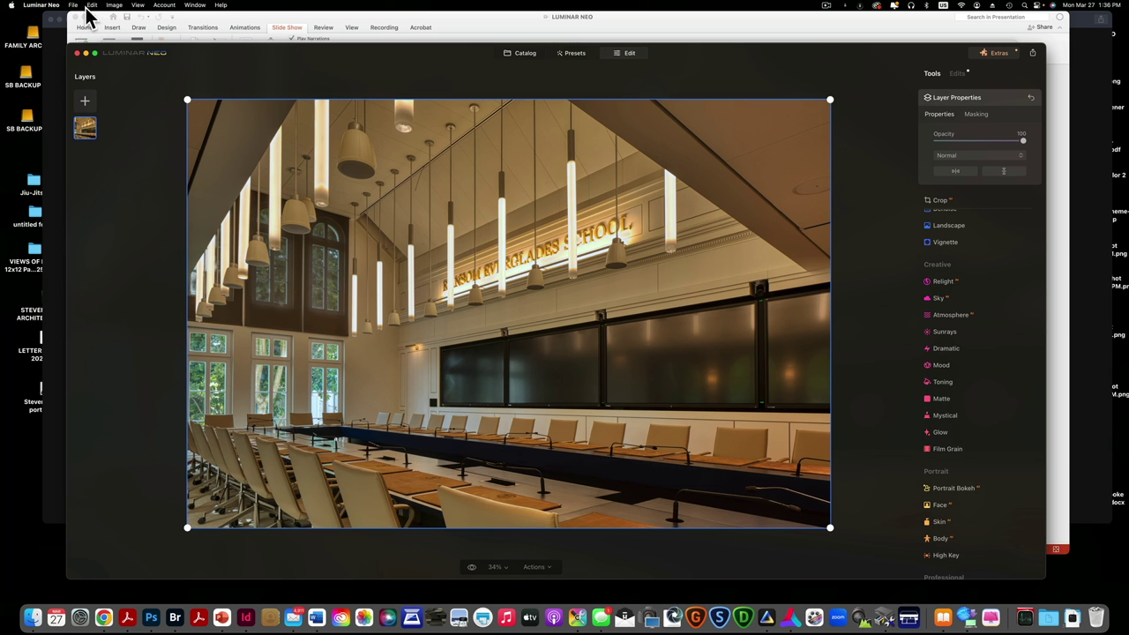
Send the edited image to Photoshop with File > Open in > Photoshop.
{"action": "left_click", "coordinate": [74, 5]}
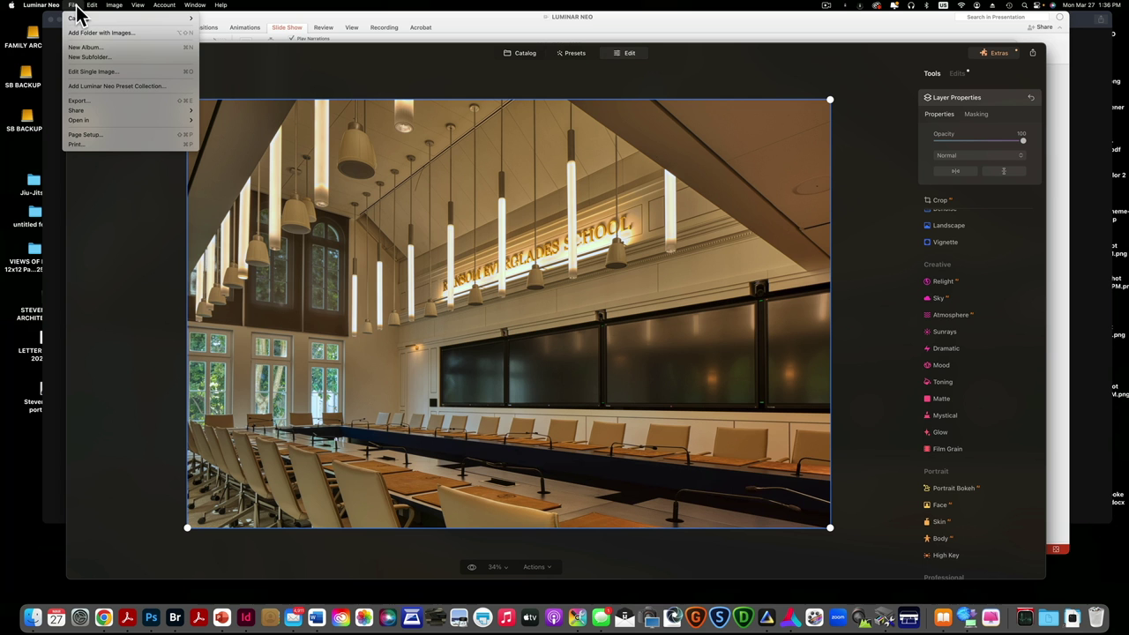
{"action": "mouse_move", "coordinate": [77, 122]}
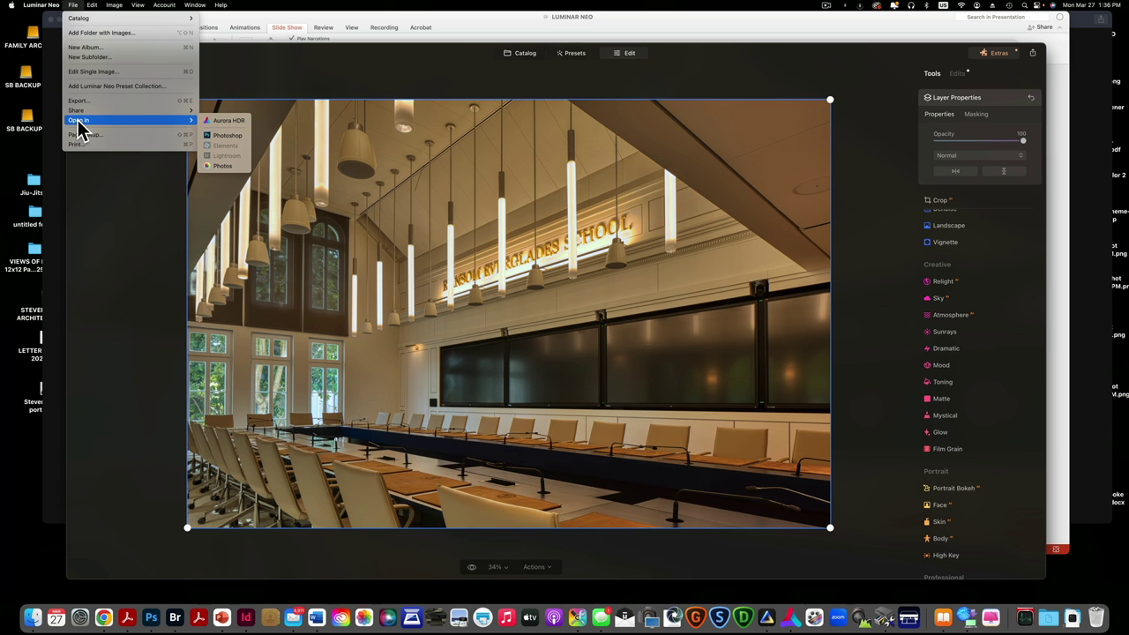
{"action": "left_click", "coordinate": [151, 182]}
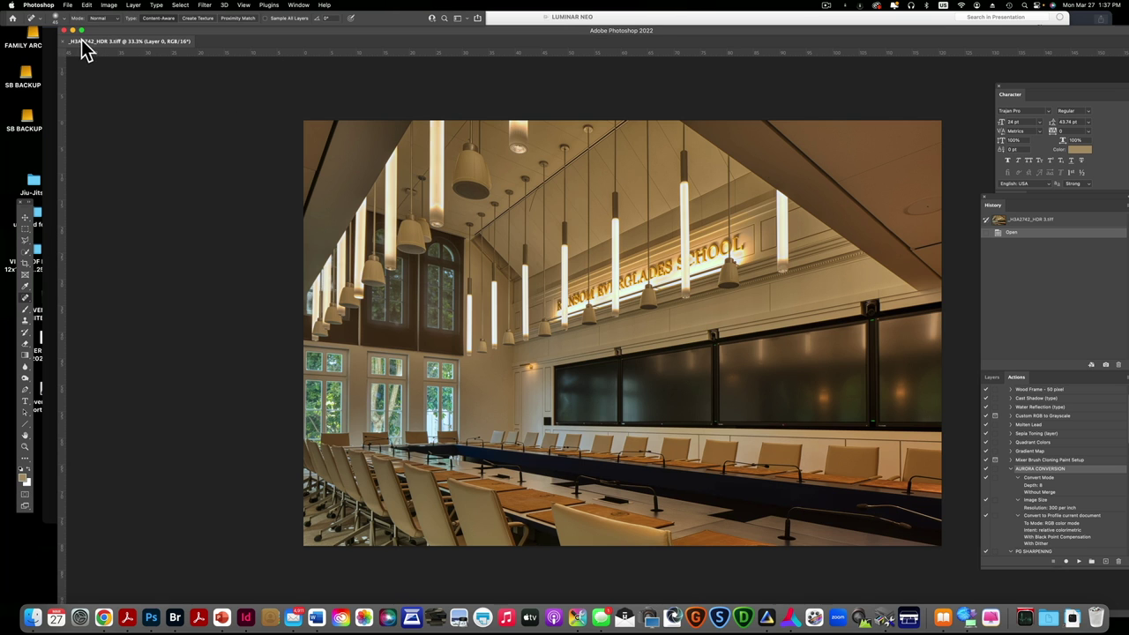
Flatten the image and convert it to 8 Bits/Channel.
{"action": "left_click", "coordinate": [135, 7]}
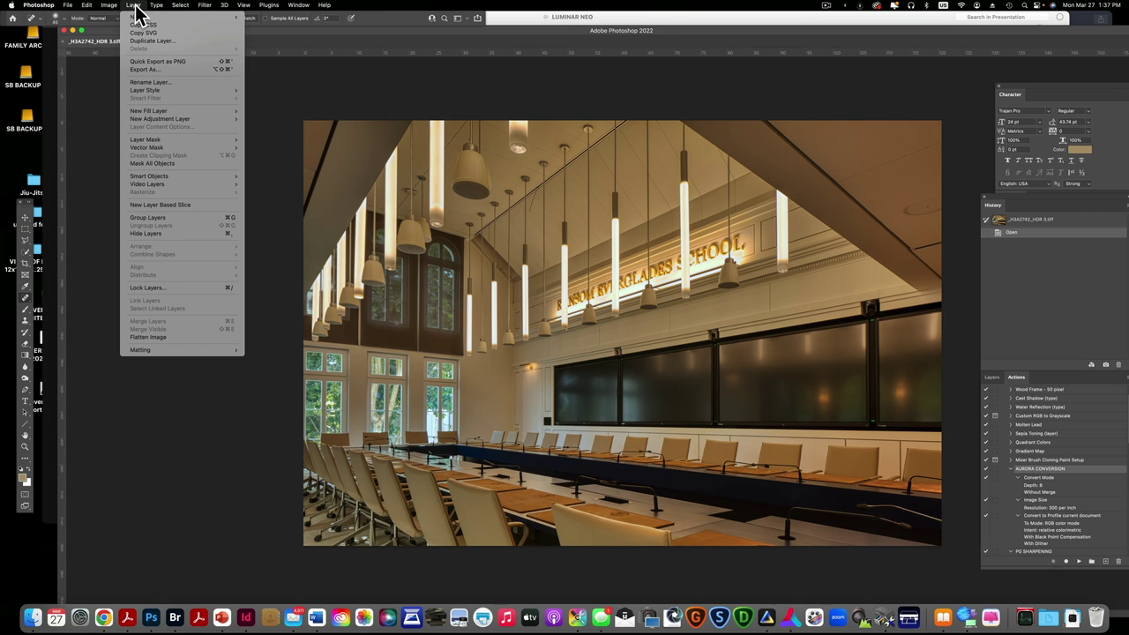
{"action": "left_click", "coordinate": [157, 338]}
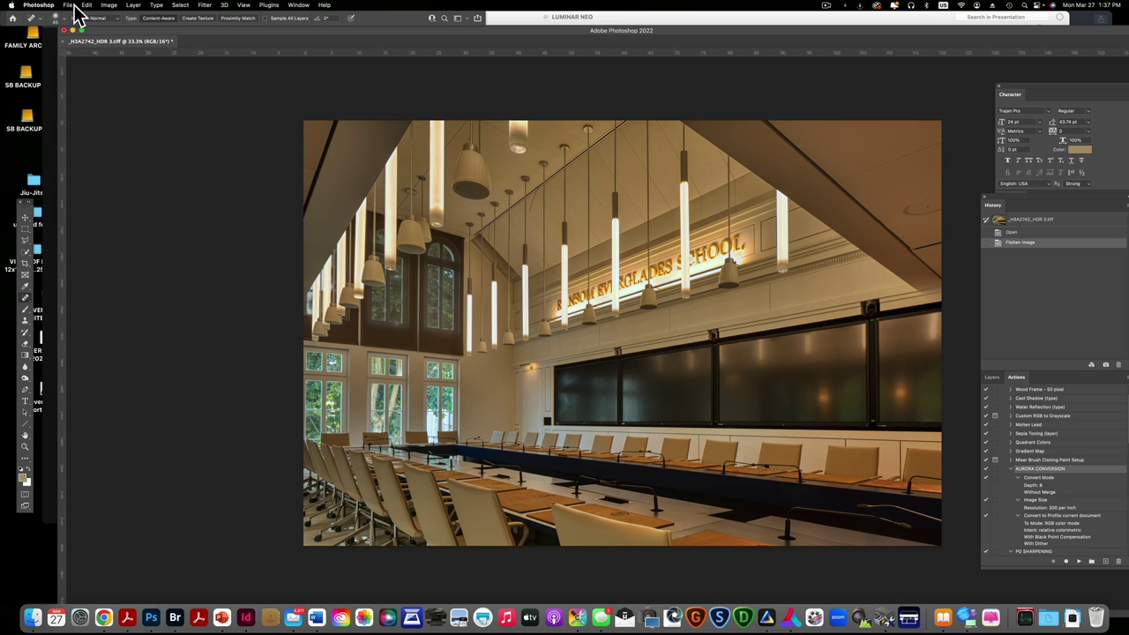
{"action": "left_click", "coordinate": [109, 5]}
{"action": "mouse_move", "coordinate": [119, 17]}
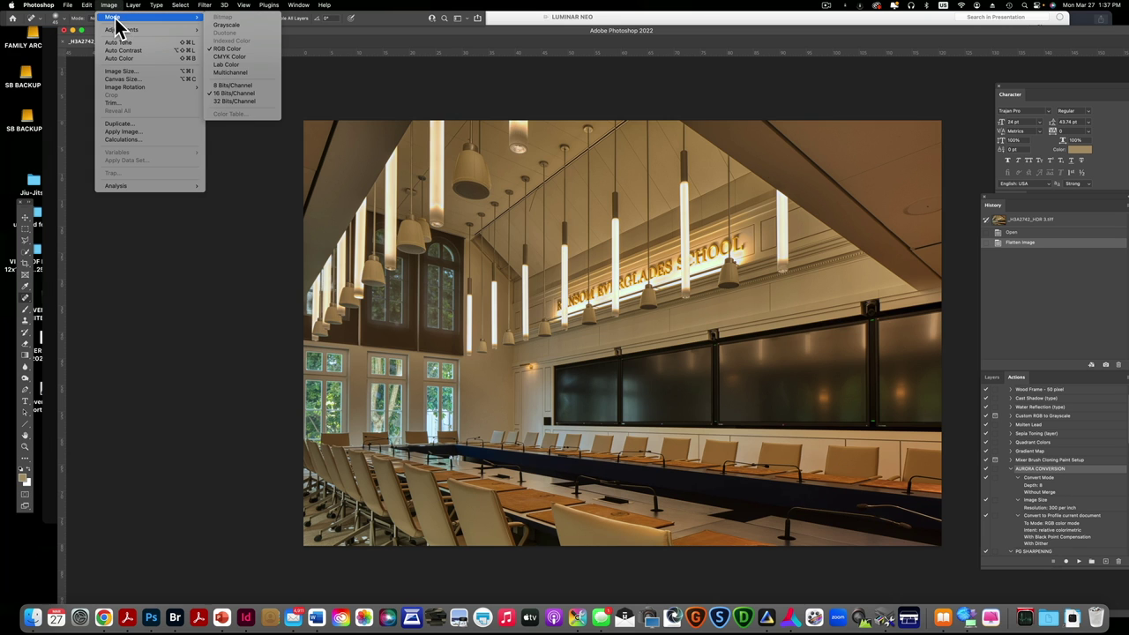
{"action": "left_click", "coordinate": [231, 84]}
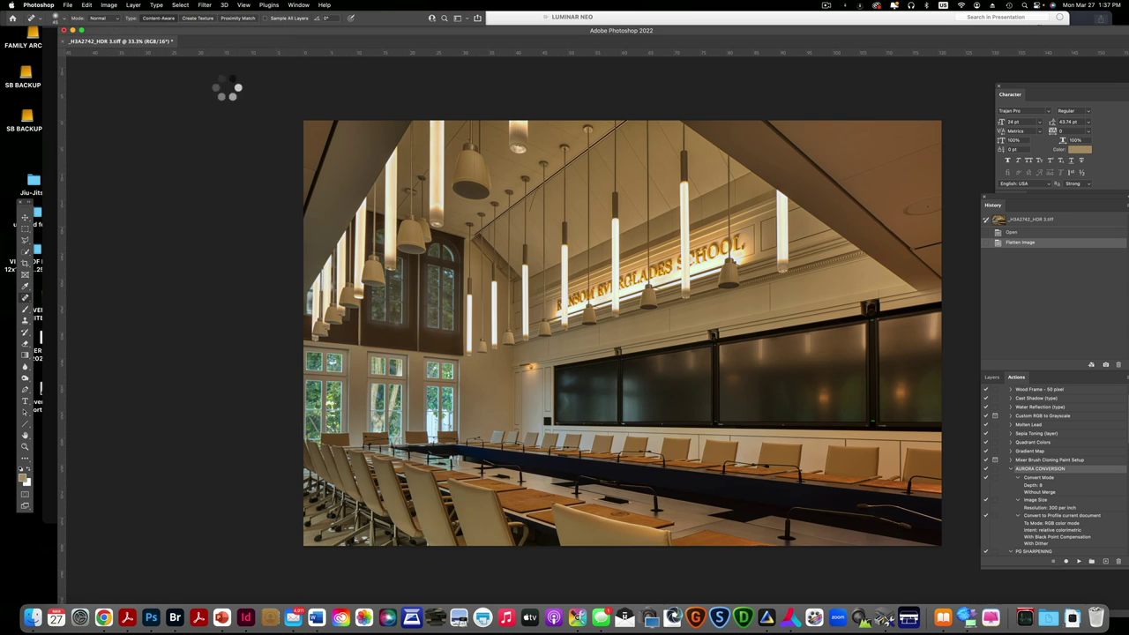
Set the image resolution to 300 ppi in Image Size without resampling.
{"action": "left_click", "coordinate": [109, 5]}
{"action": "left_click", "coordinate": [121, 71]}
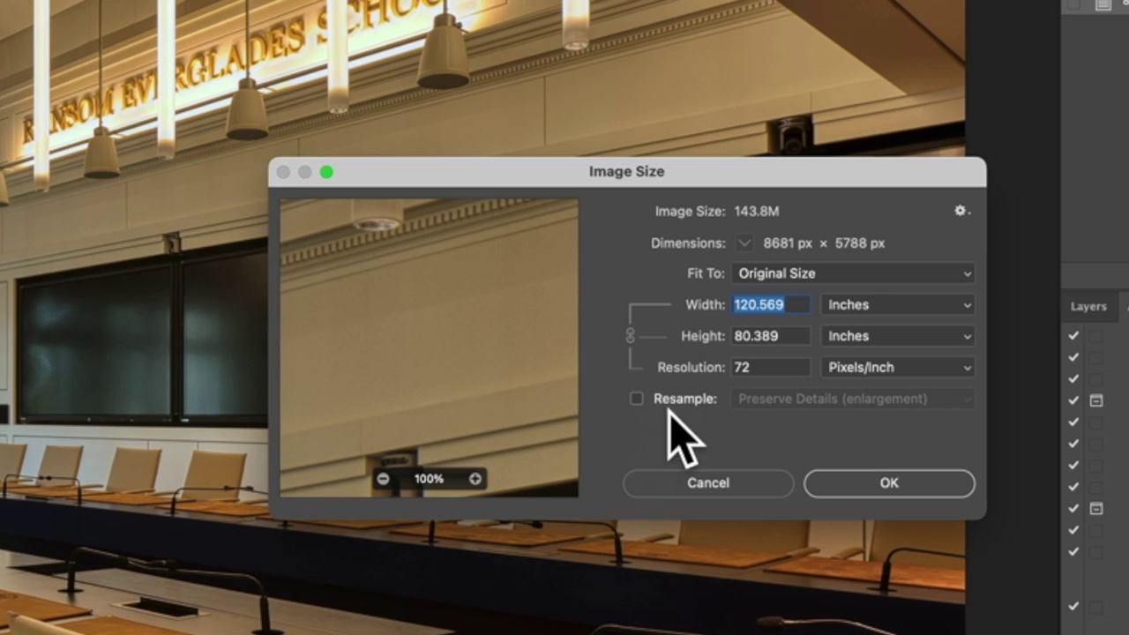
{"action": "double_click", "coordinate": [781, 369]}
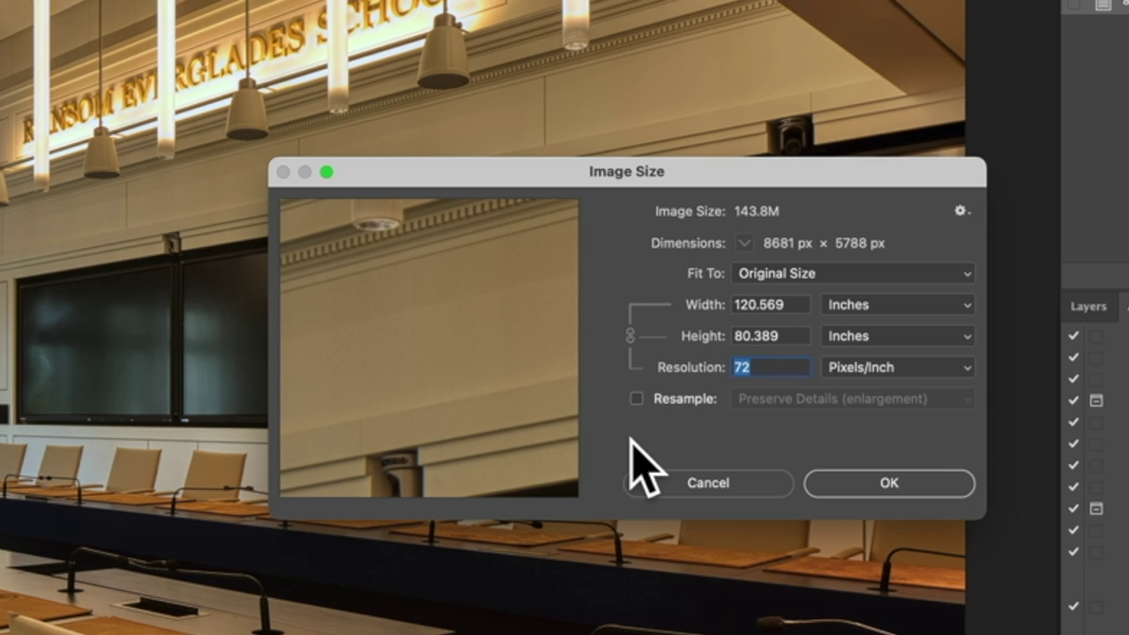
{"action": "type", "text": "300"}
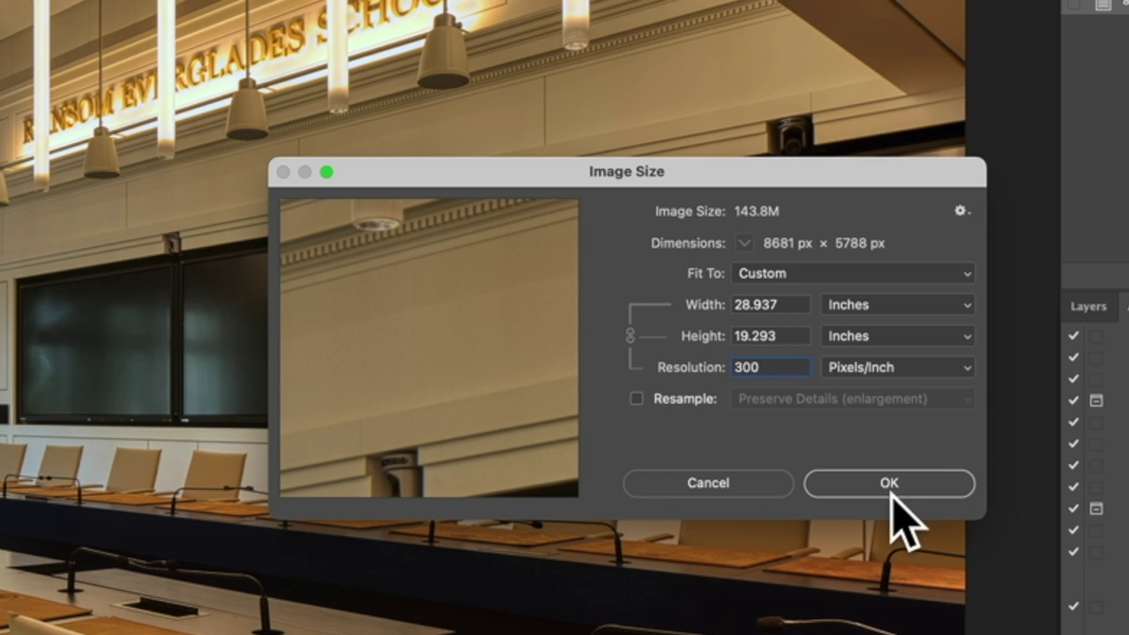
{"action": "left_click", "coordinate": [891, 490]}
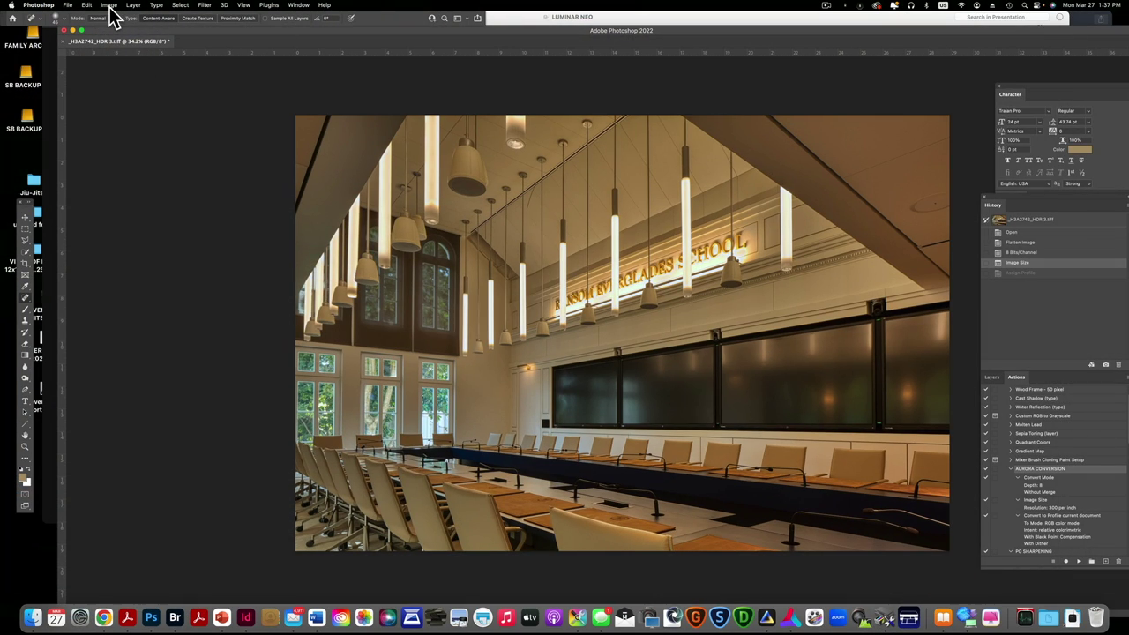
{"action": "left_click", "coordinate": [108, 5]}
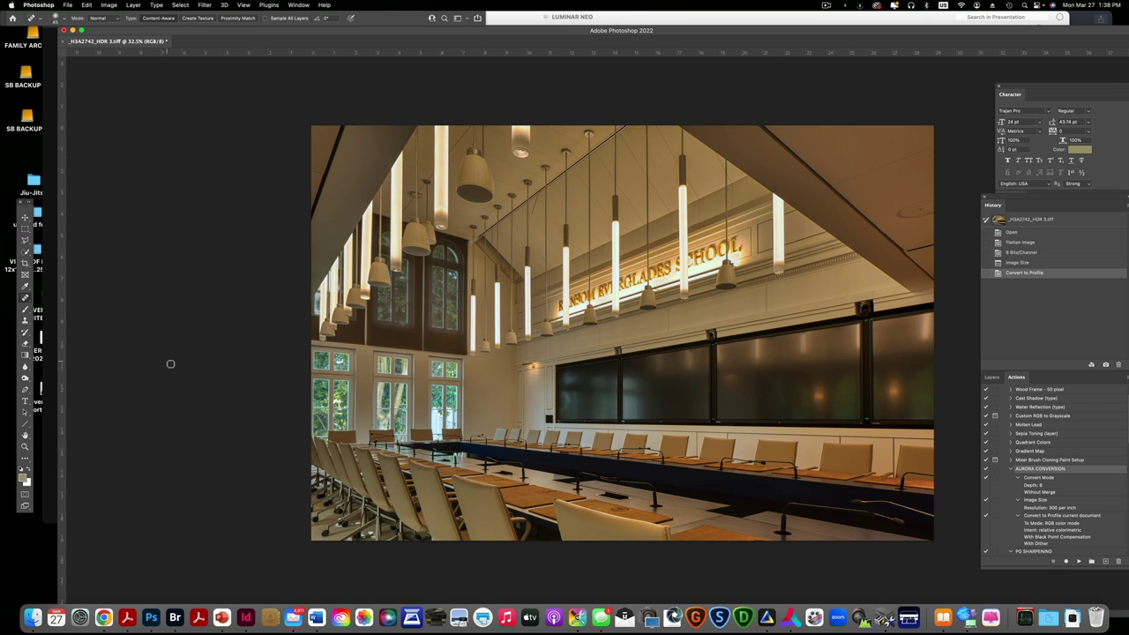
Zoom in and back out to check the profile-converted boardroom image.
{"action": "key", "text": "super+equal"}
{"action": "key", "text": "super+0"}
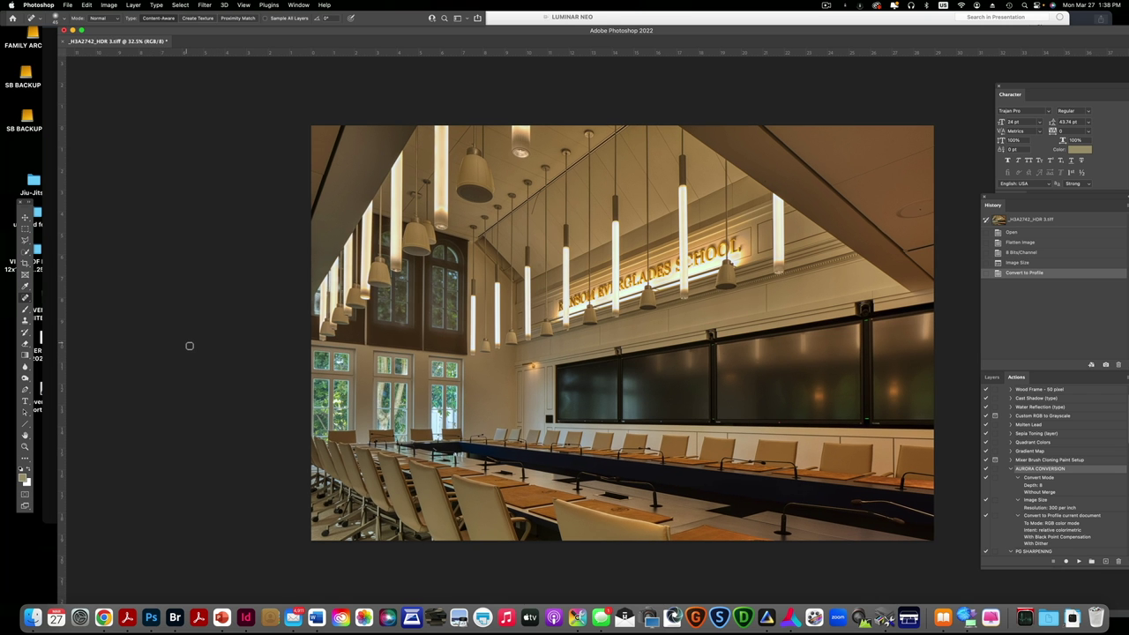